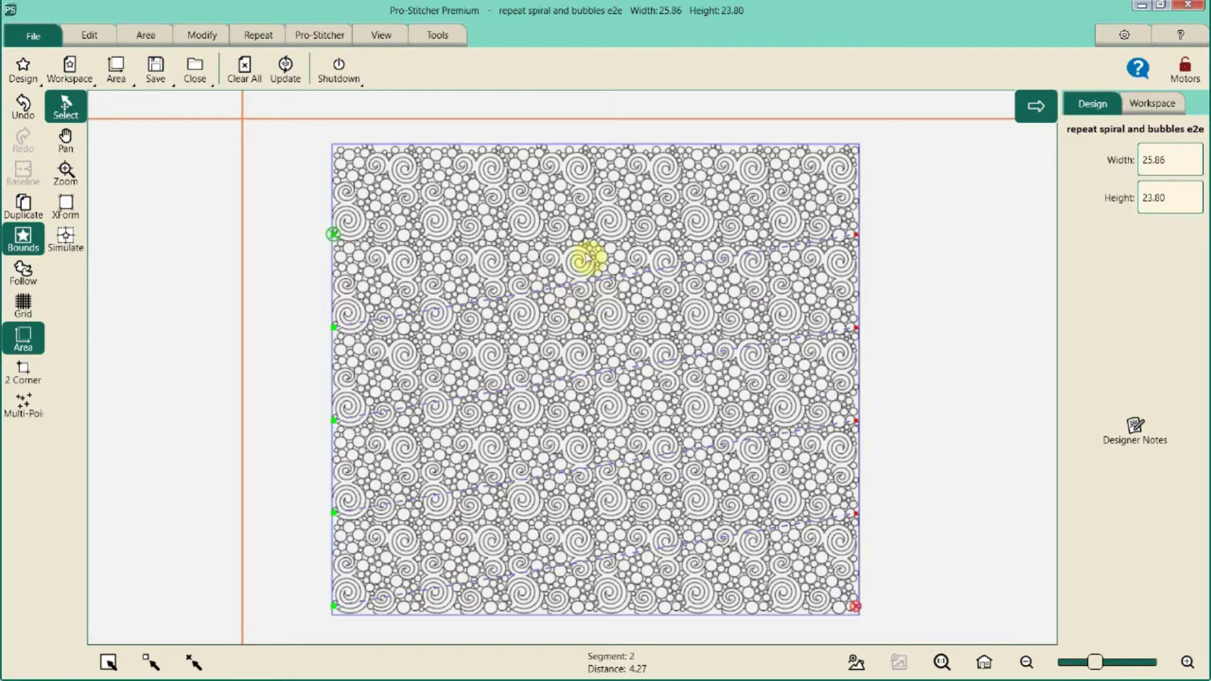
Show the Area tools for the loaded 'repeat spiral and bubbles e2e' design.
left_click(470, 207)
left_click(470, 208)
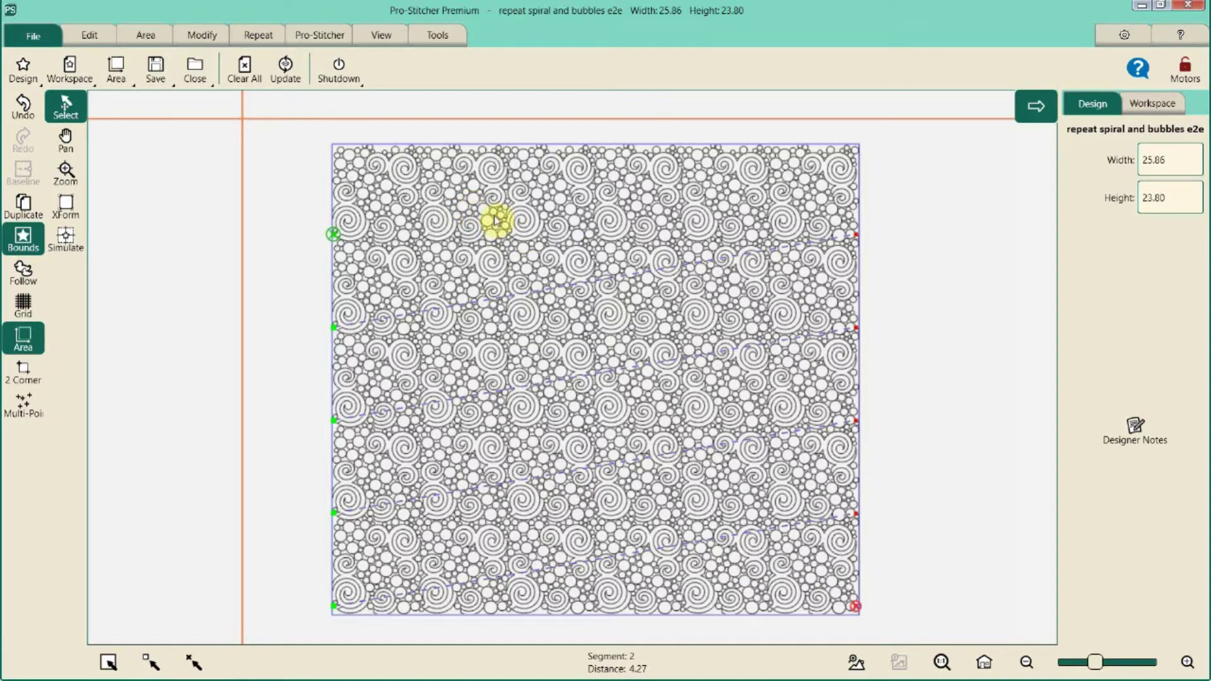
left_click(462, 211)
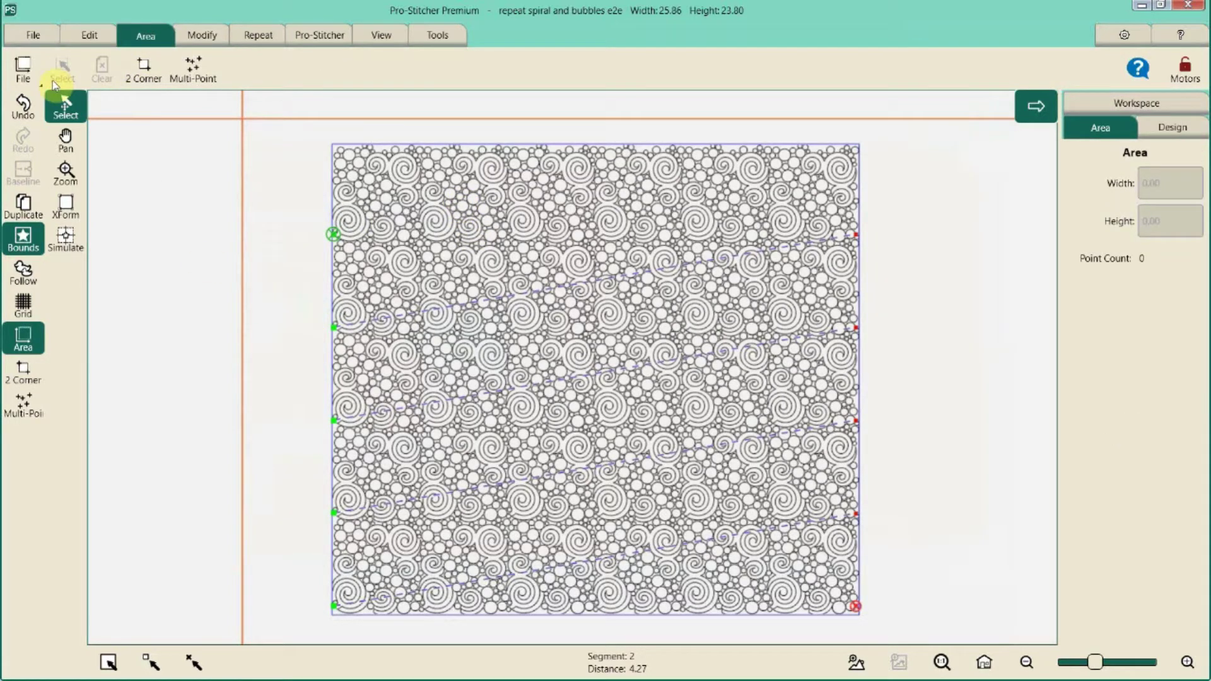
Load the saved 'Area' star (4.58 by 4.48, 16 points) from E:\Transform Area.
left_click(27, 84)
left_click(38, 113)
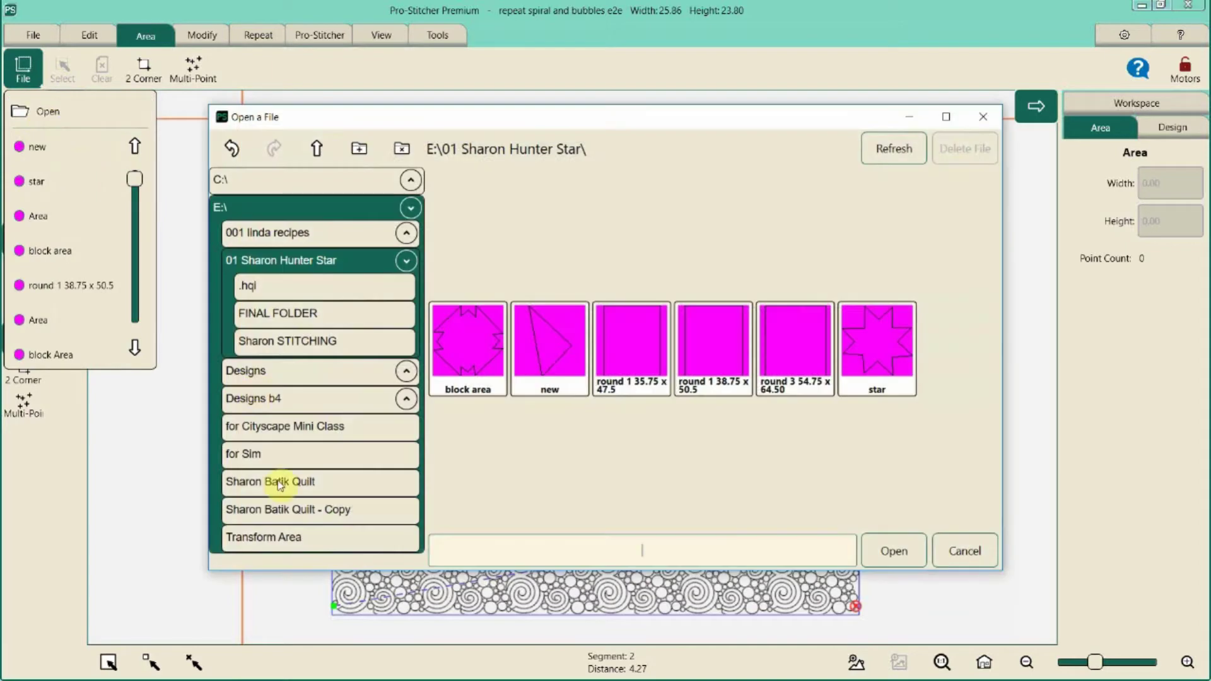
left_click(290, 536)
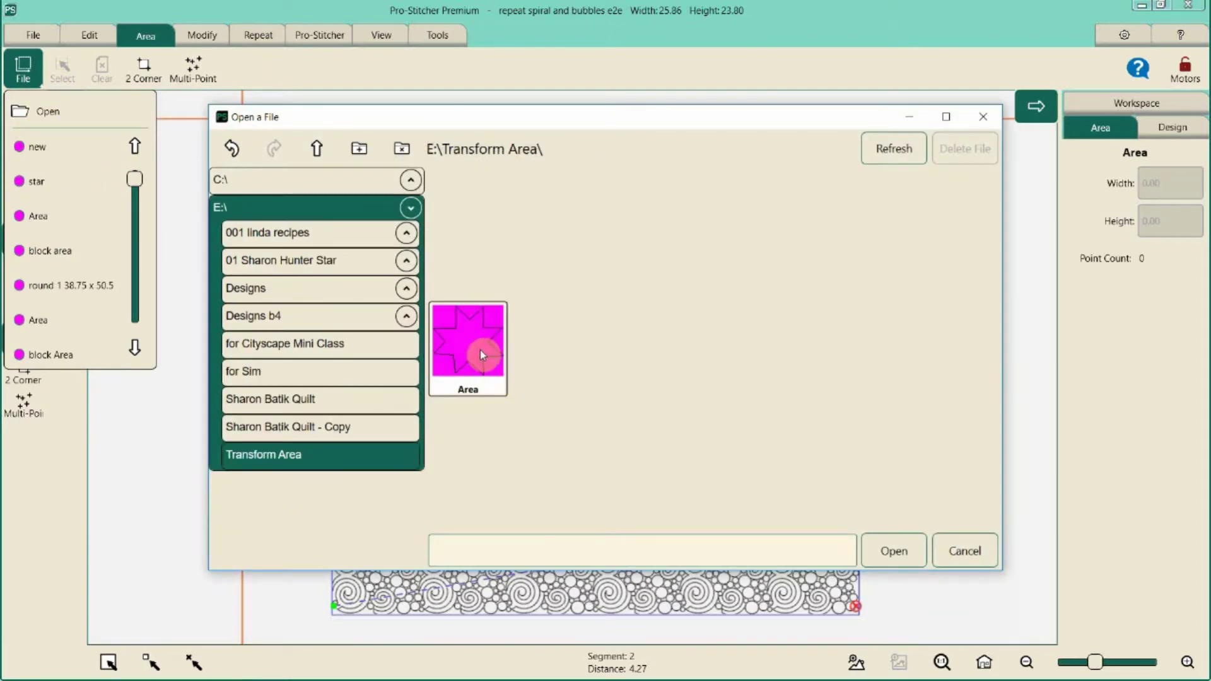
left_click(476, 351)
left_click(901, 547)
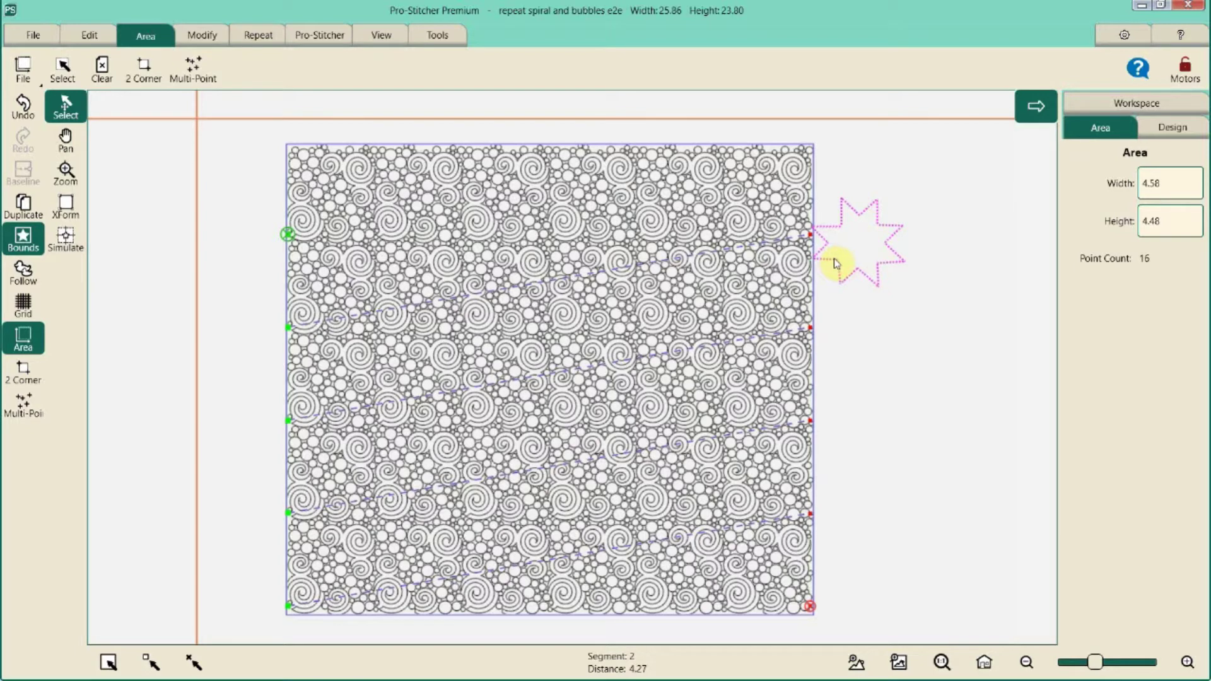
Bring up the File save options, then dismiss them and deselect the design.
left_click(30, 35)
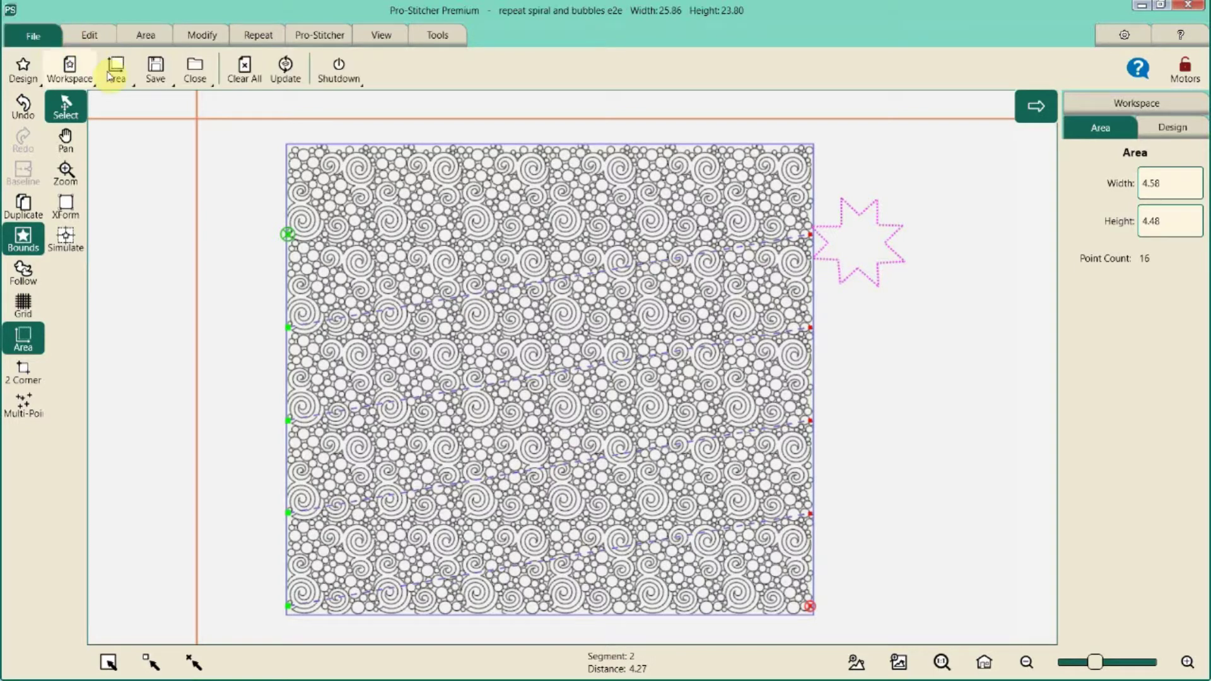
left_click(152, 77)
left_click(180, 182)
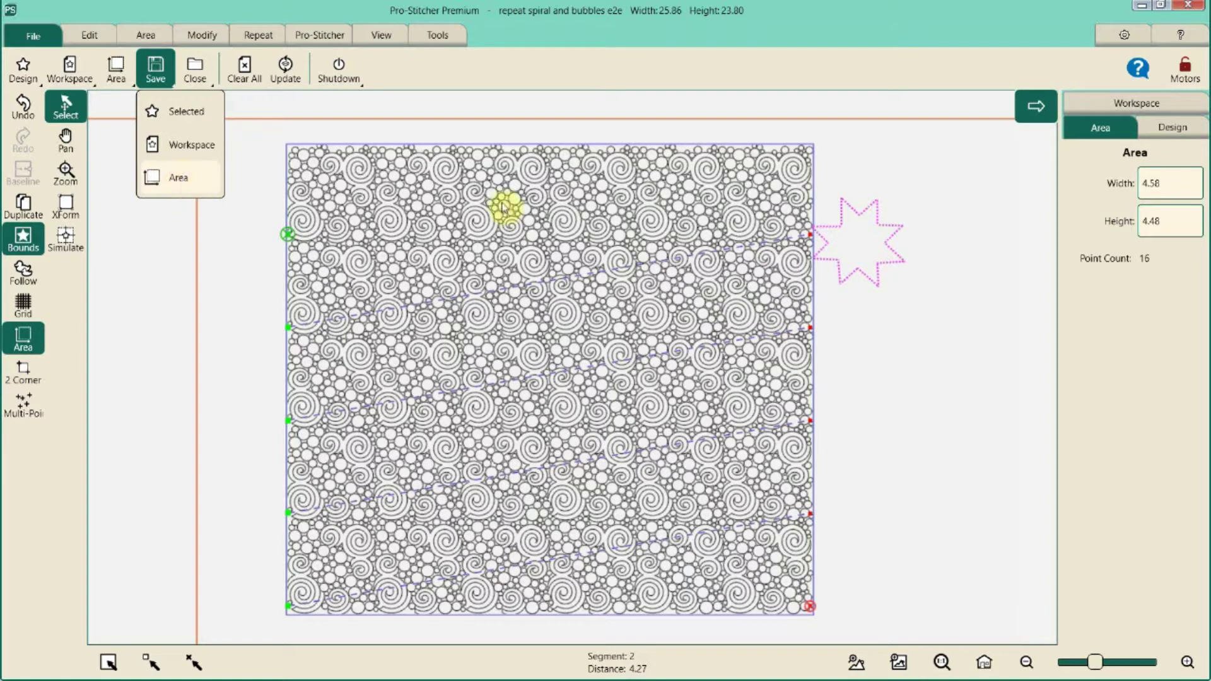
left_click(945, 305)
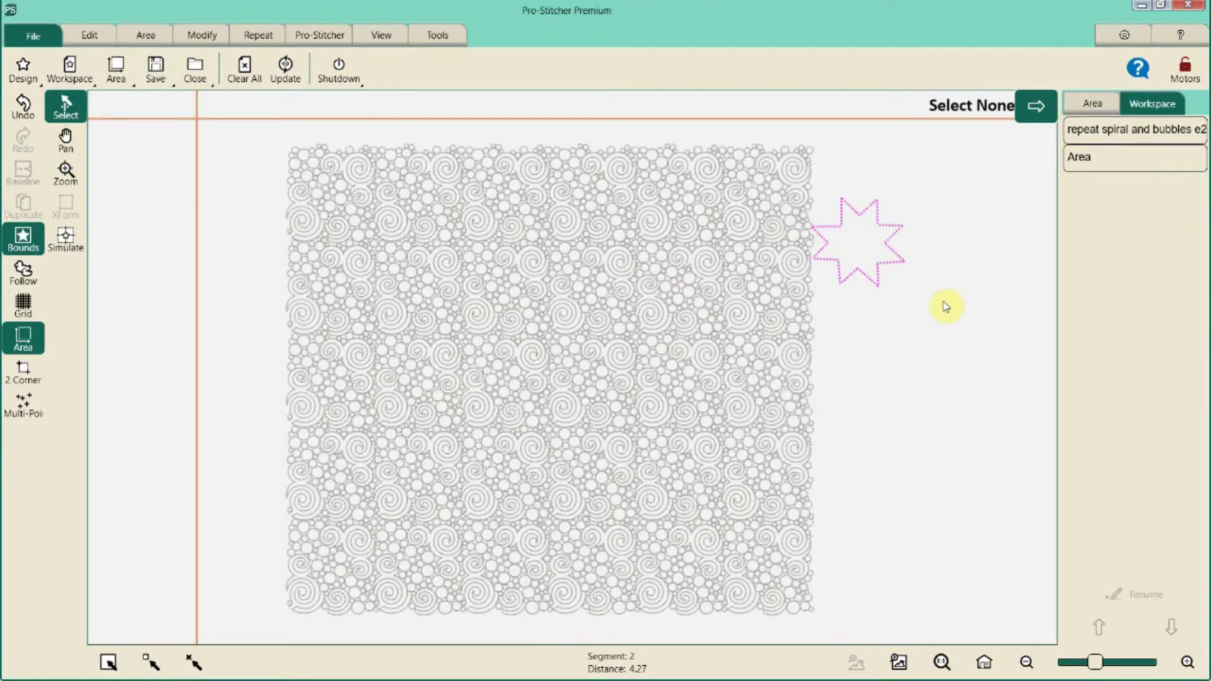
Return to the Area tools with the star area still 4.58 by 4.48.
left_click(879, 274)
left_click(550, 242)
left_click(901, 241)
left_click(146, 36)
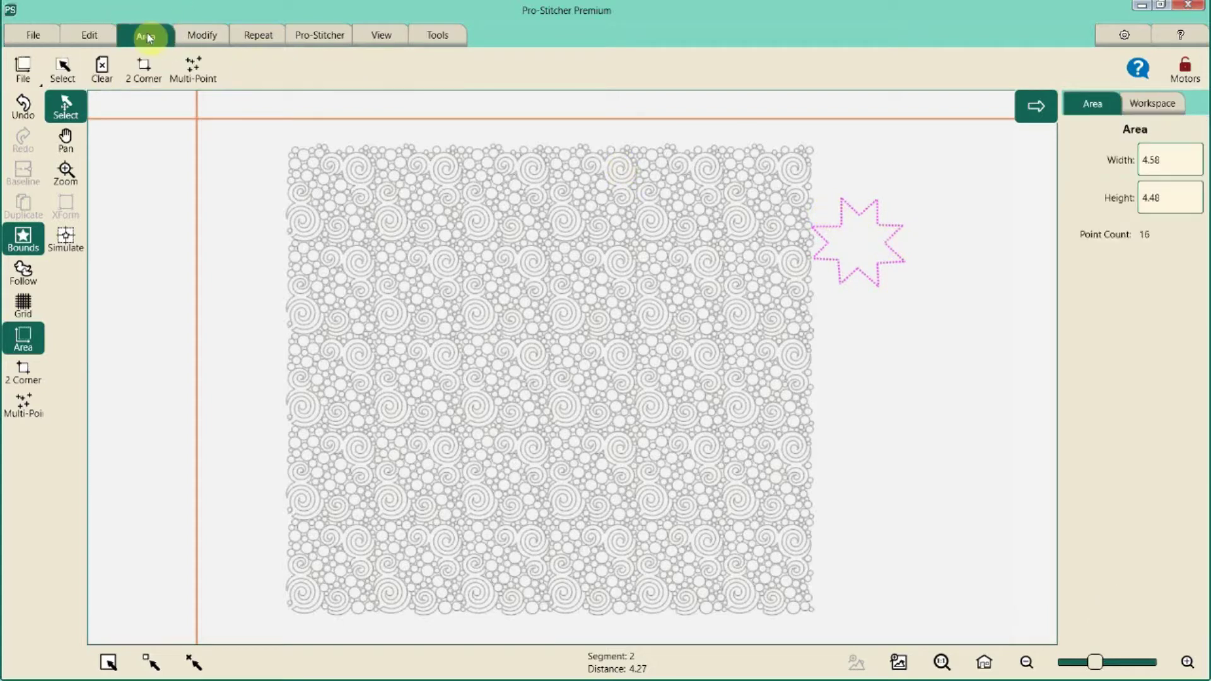
Drag the star area onto the design's top-left and select the design.
left_click(65, 71)
left_click_drag(895, 255, 365, 268)
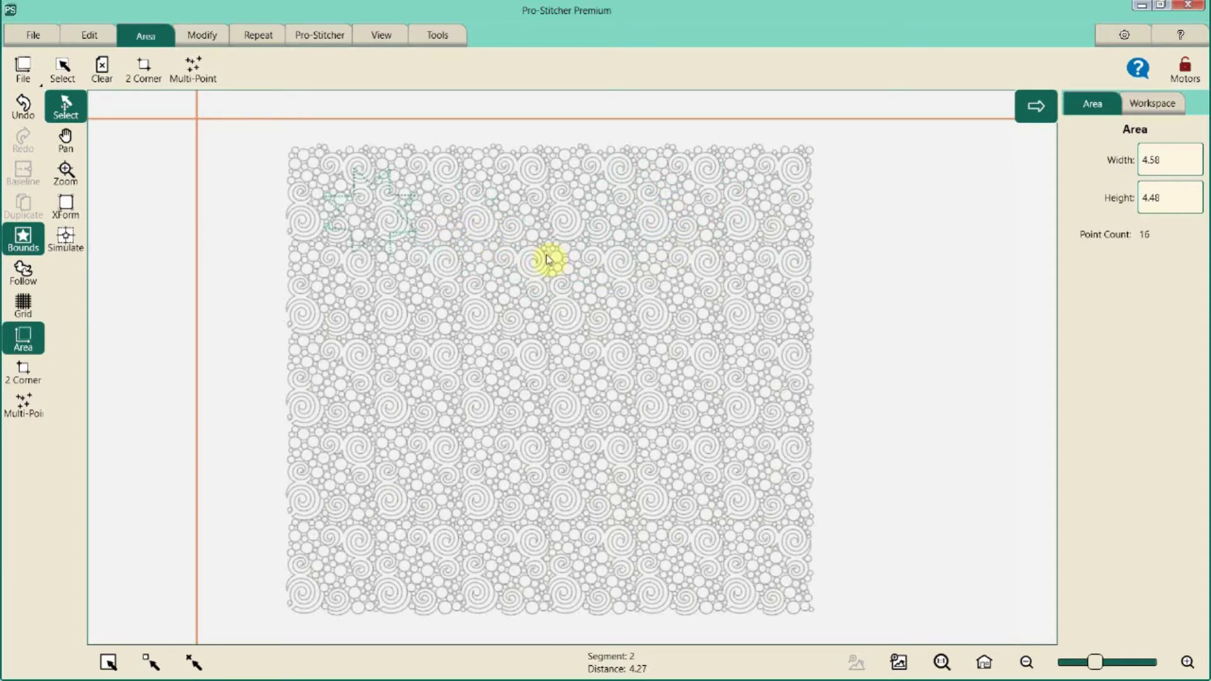
left_click(65, 112)
left_click(68, 117)
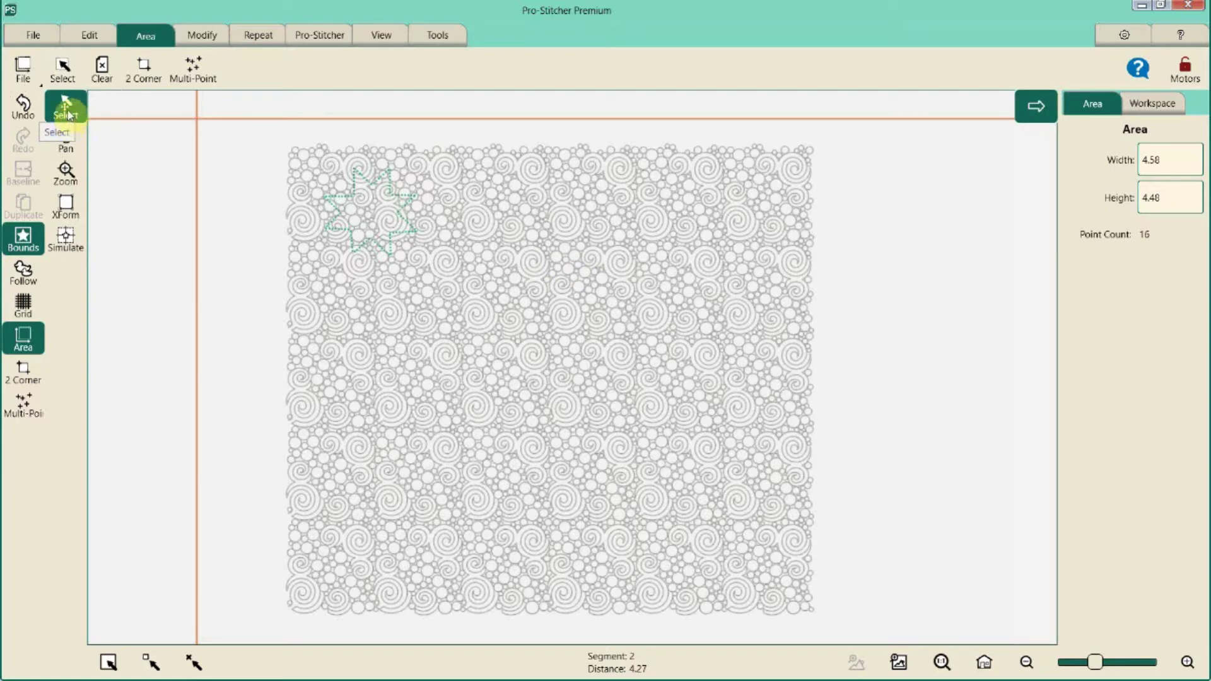
left_click(662, 264)
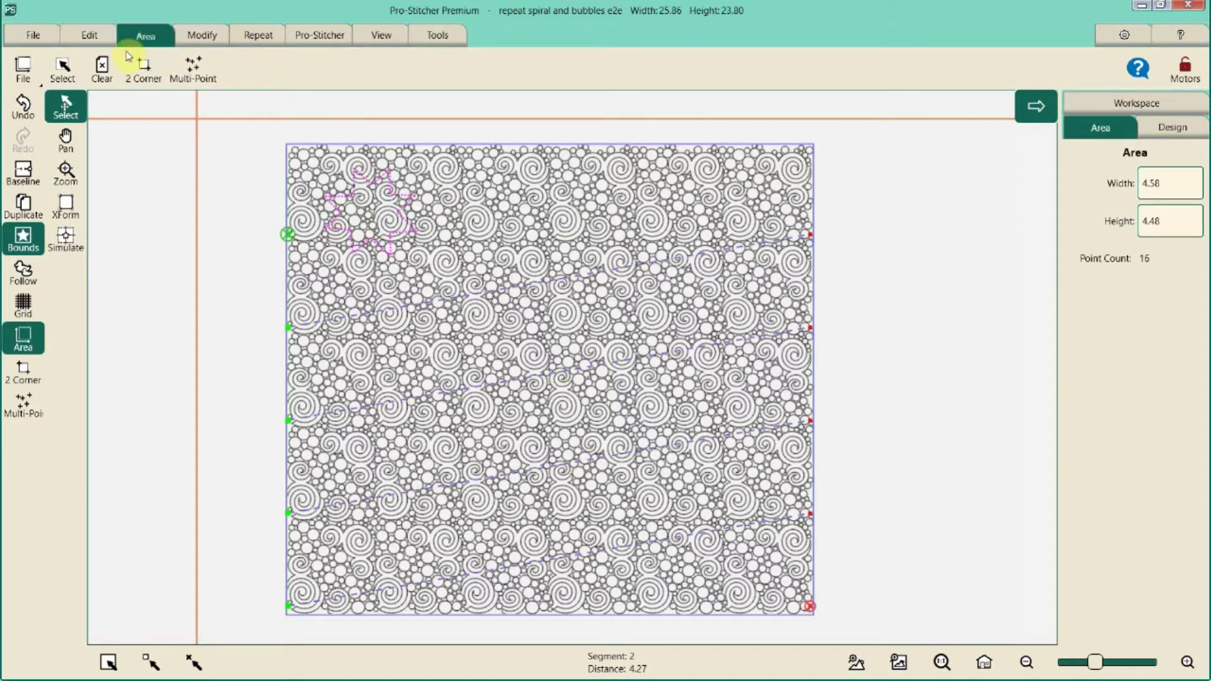
Nudge the star area slightly into place, then reselect the spiral-and-bubbles design.
left_click(63, 70)
mouse_move(378, 244)
left_mouse_down()
mouse_move(398, 262)
mouse_move(465, 244)
mouse_move(422, 257)
mouse_move(355, 238)
left_mouse_up()
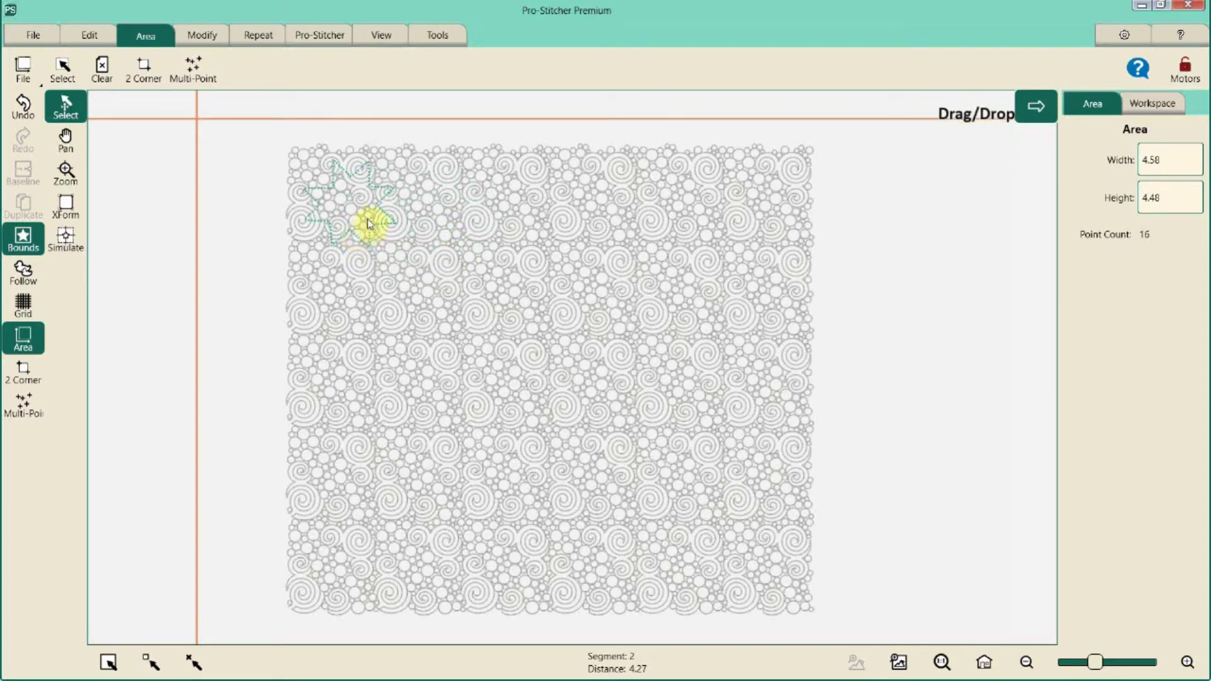
left_click(67, 111)
left_click(593, 322)
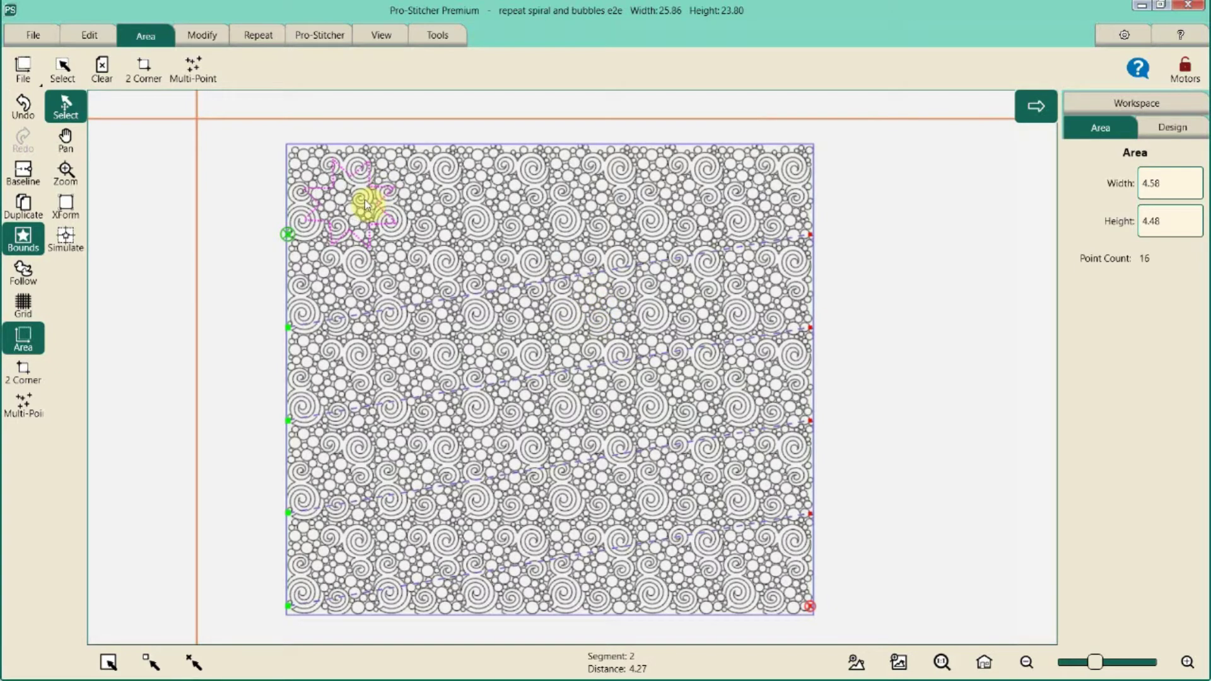
Crop the design inside the star using Edges and Inside, finishing with Baseline.
left_click(209, 37)
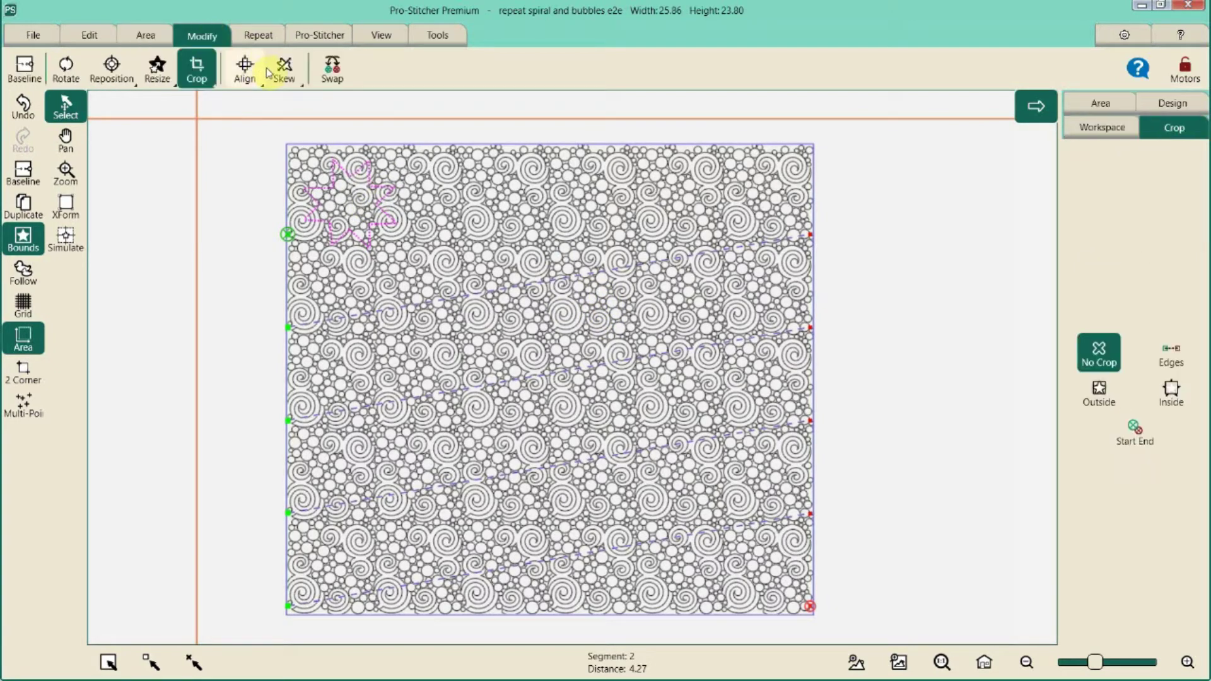
left_click(1188, 368)
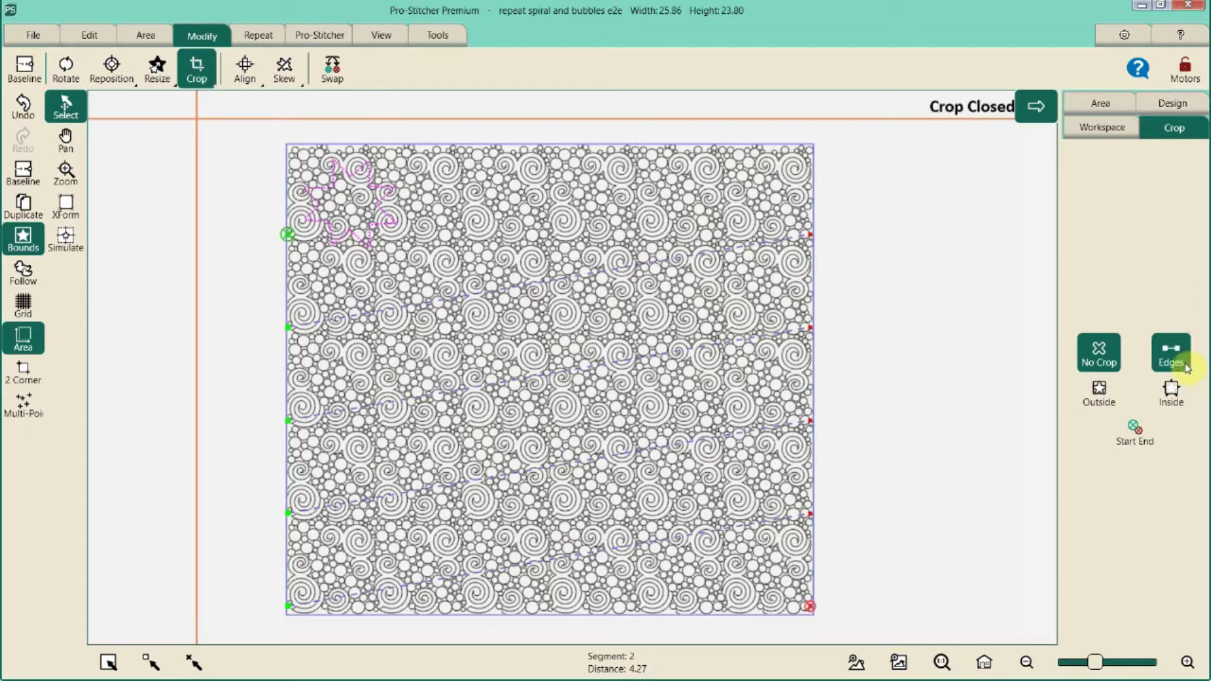
left_click(1170, 398)
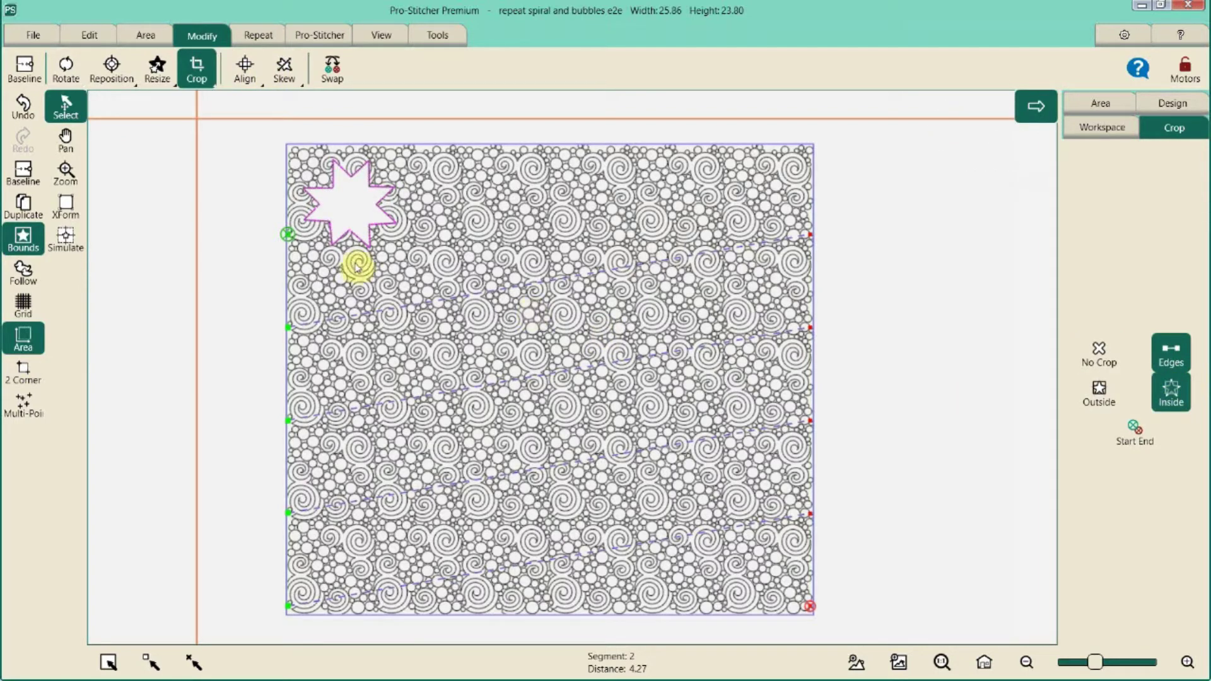
left_click(36, 173)
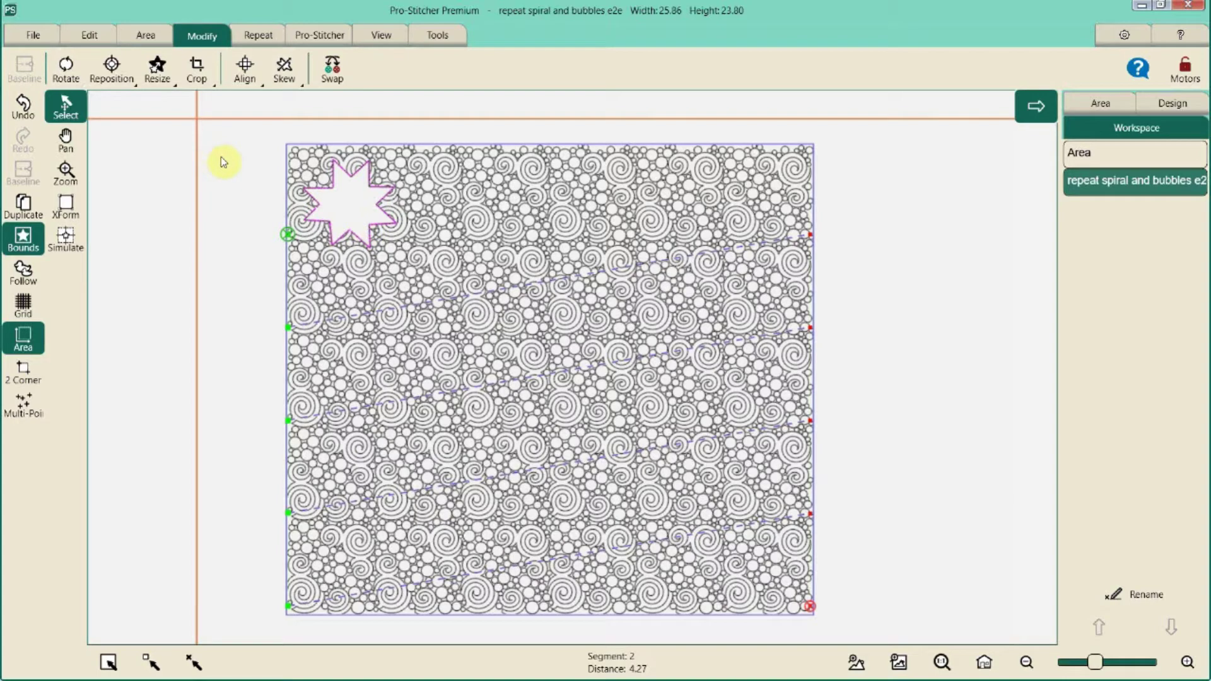
Select the star area and drag it right for a second star.
left_click(146, 35)
left_click(63, 68)
left_click_drag(368, 226, 487, 244)
Transform the second star to 5.29 by 7.88, position it, and reselect the design.
left_click(65, 205)
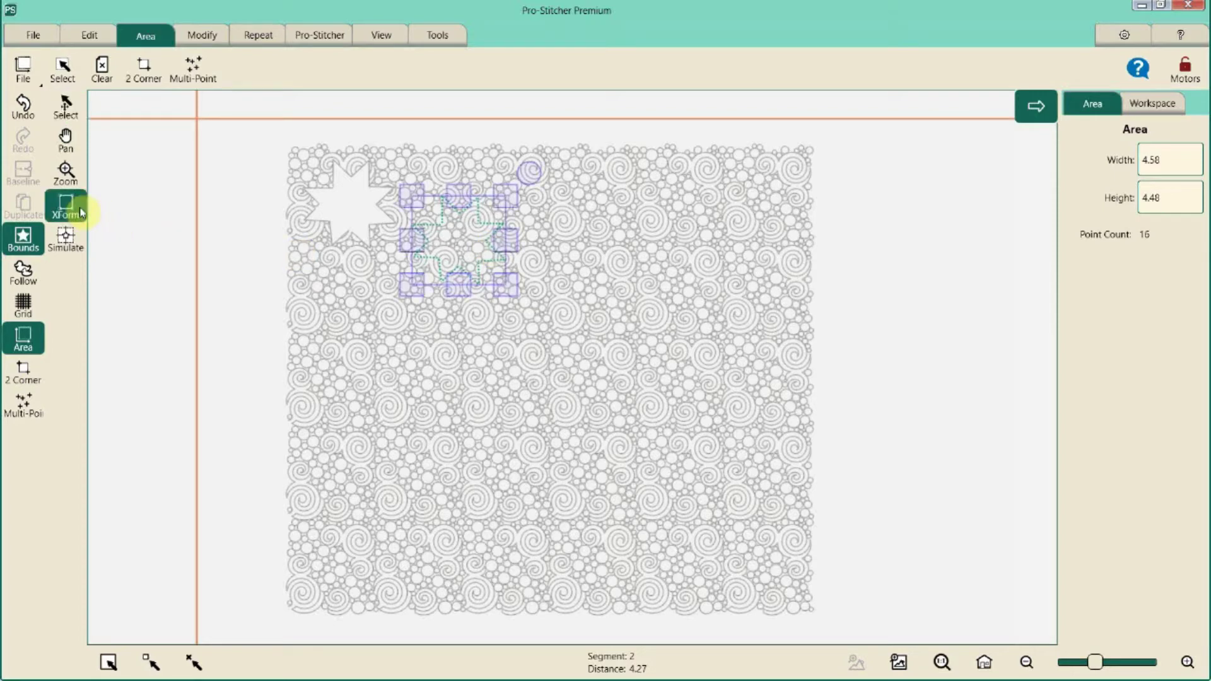
left_click_drag(503, 285, 515, 334)
left_click_drag(537, 124, 507, 318)
left_click_drag(481, 262, 498, 258)
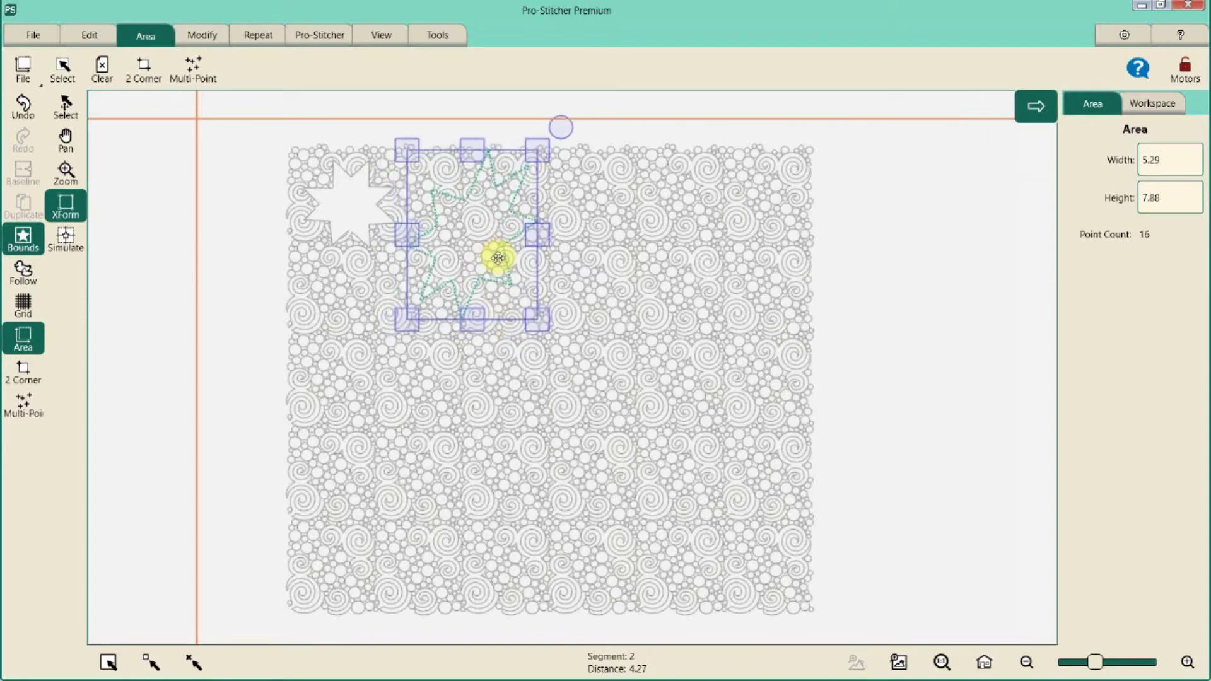
left_click_drag(497, 257, 495, 262)
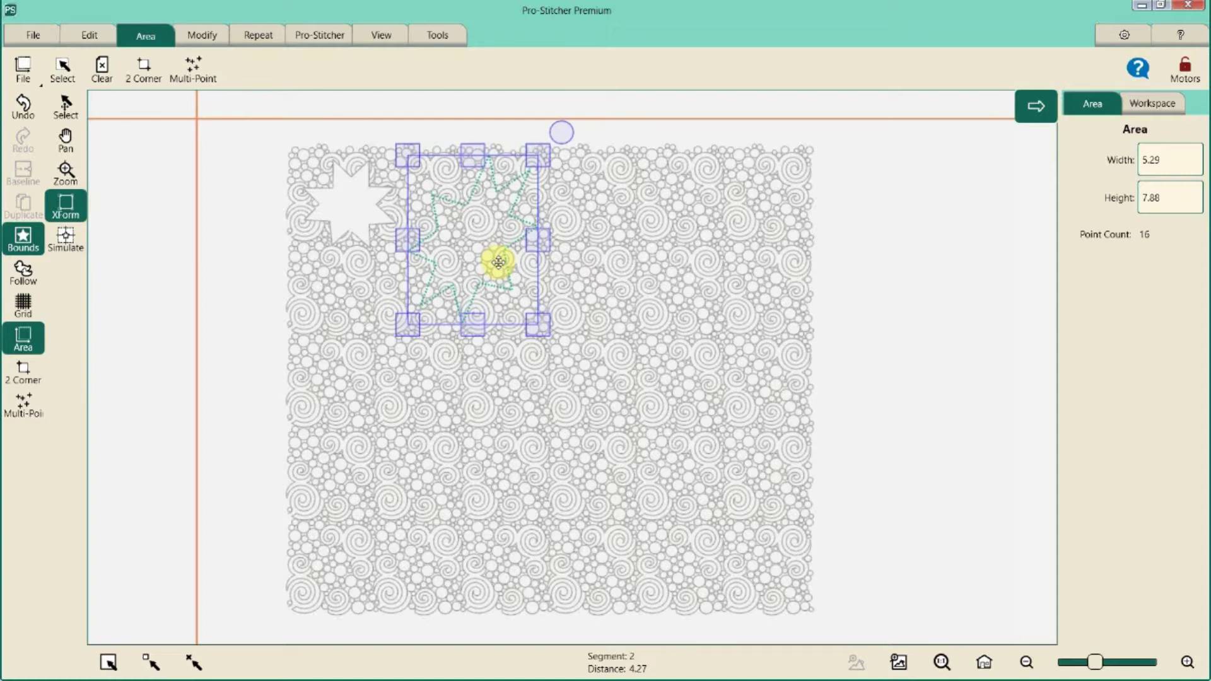
left_click(70, 112)
left_click(431, 258)
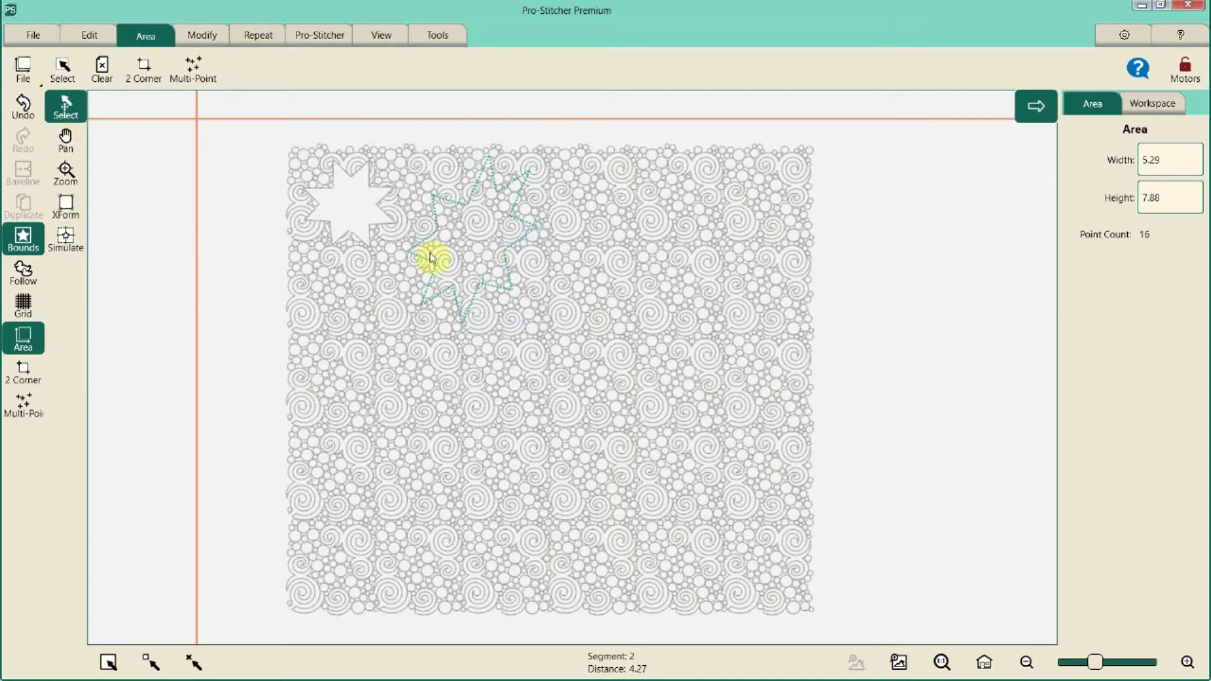
left_click(611, 357)
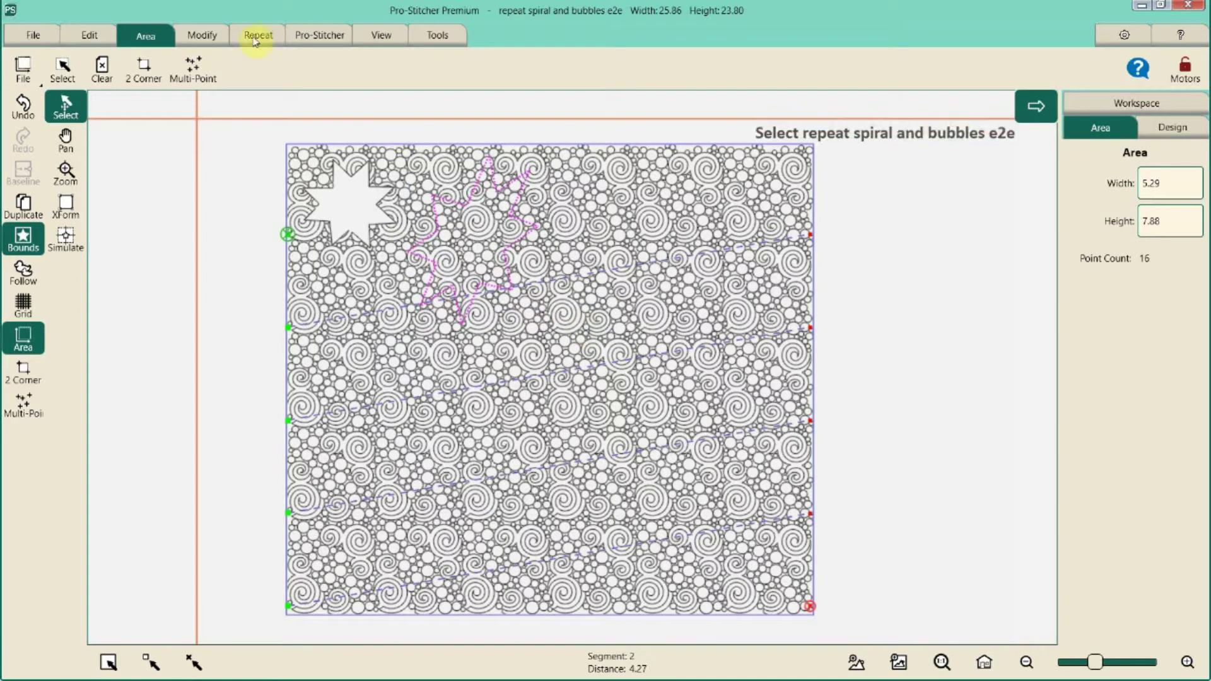
Crop out stitching inside the tall star with Edges and Inside, leaving two star cutouts.
left_click(202, 36)
left_click(197, 73)
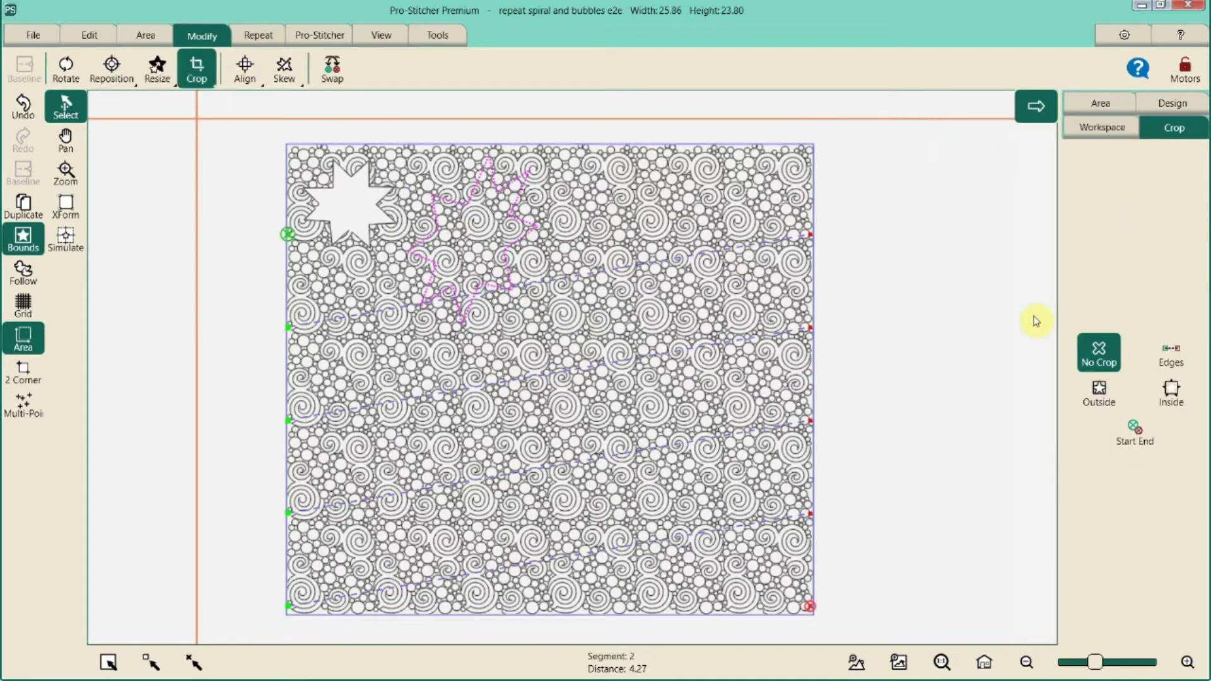
left_click(1154, 352)
left_click(1170, 391)
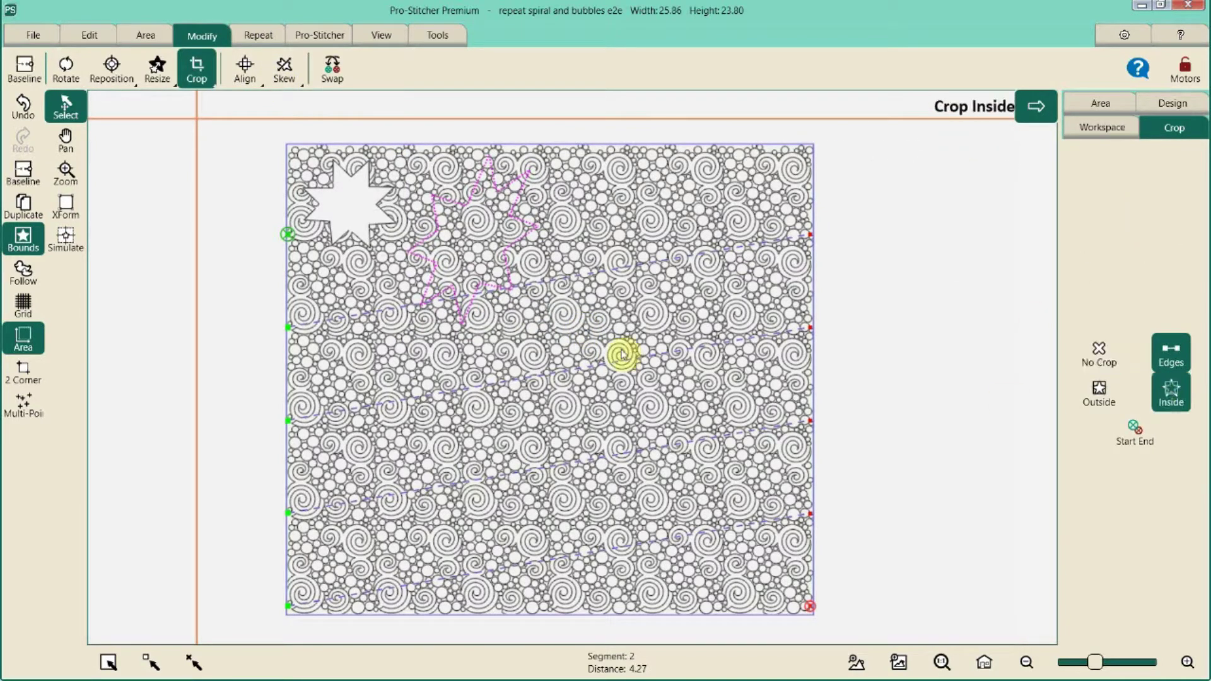
left_click(22, 170)
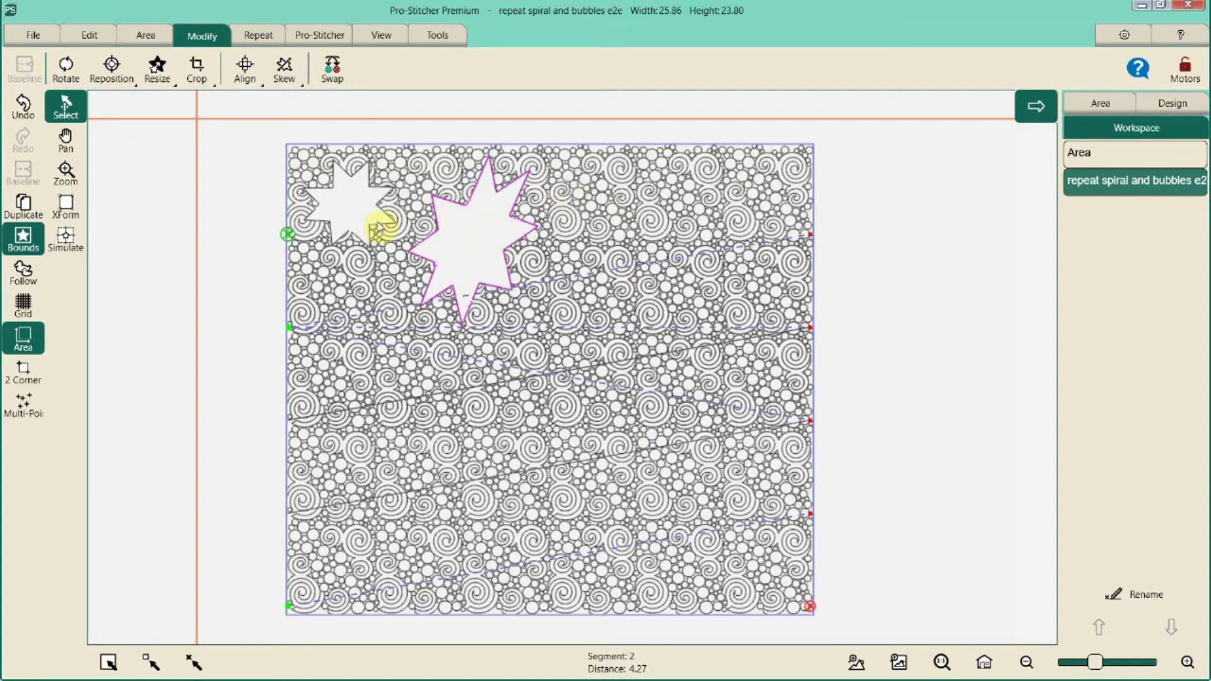
left_click(352, 227)
left_click(495, 242)
left_click(144, 36)
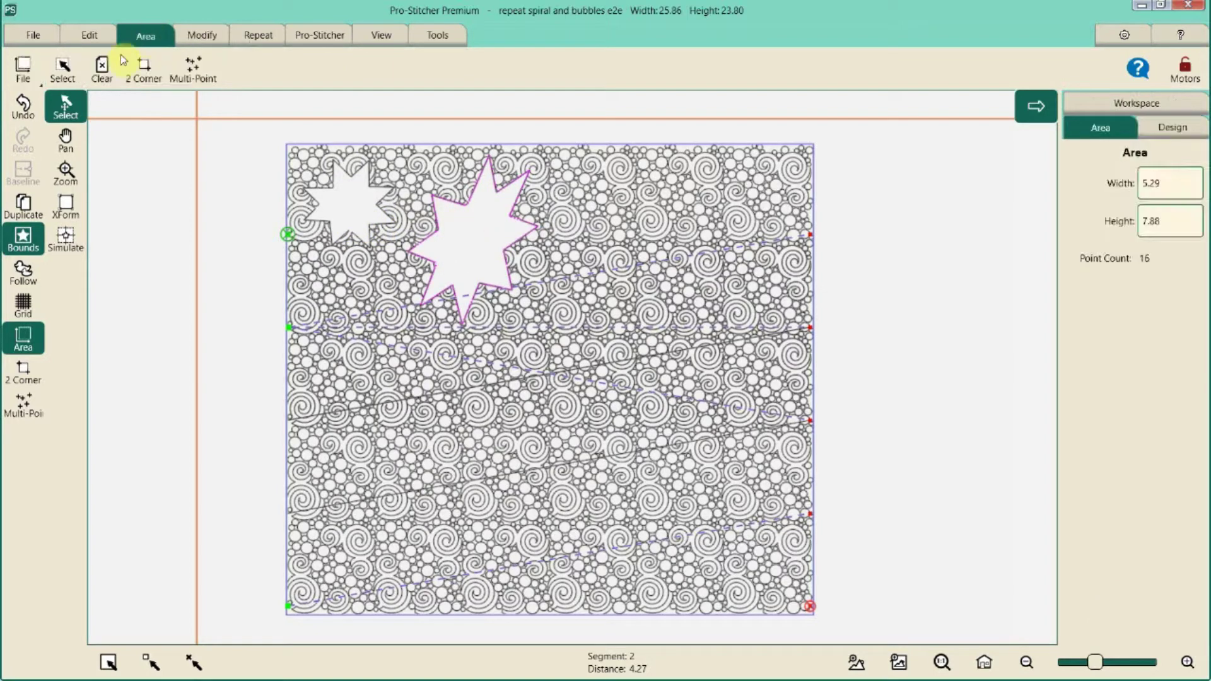
Load the saved 'star' area, drag it onto the design, then undo the move.
left_click(24, 69)
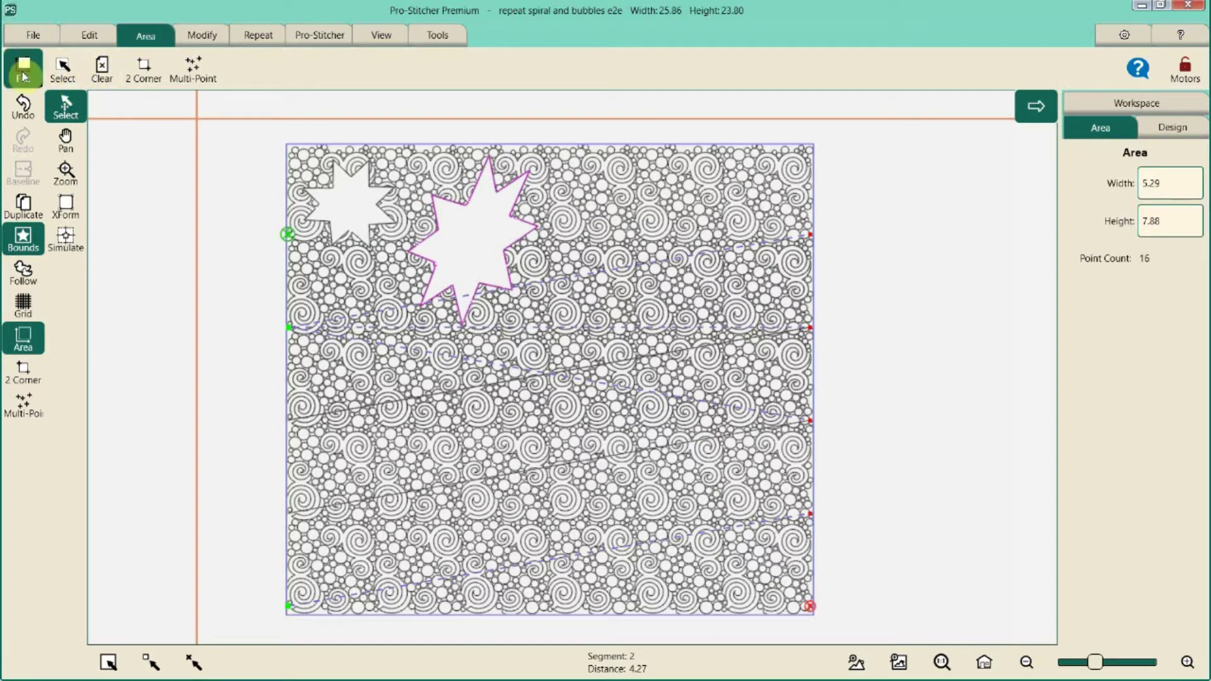
left_click(37, 216)
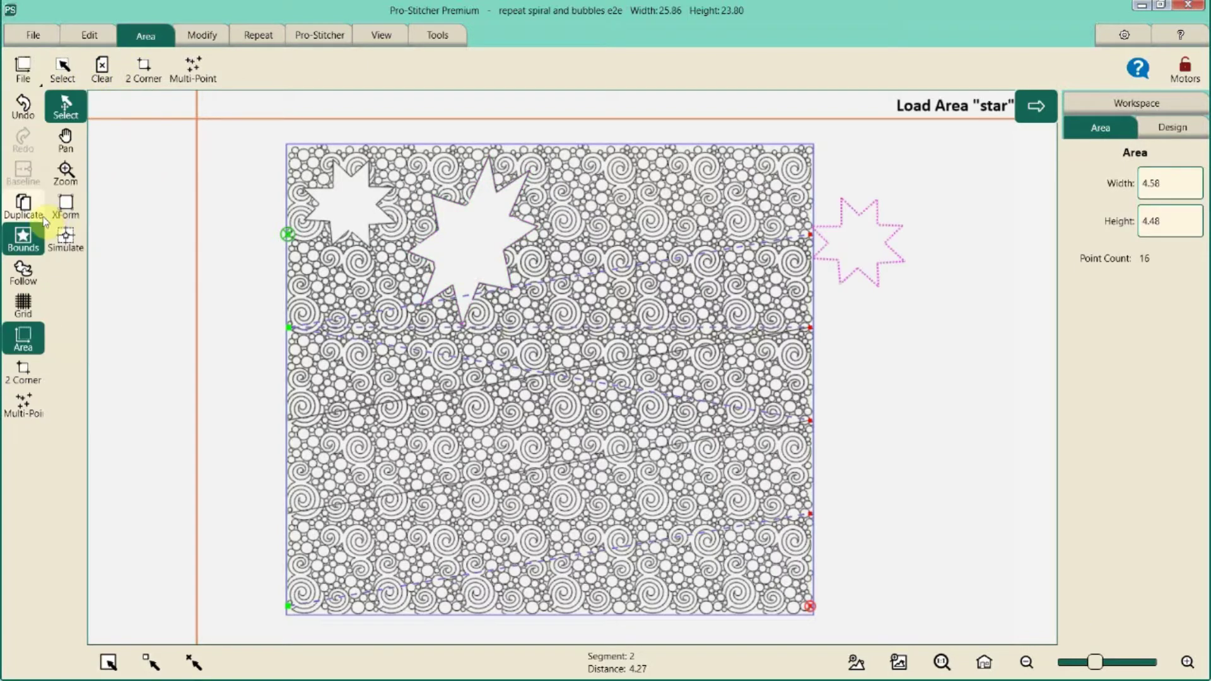
left_click(891, 246)
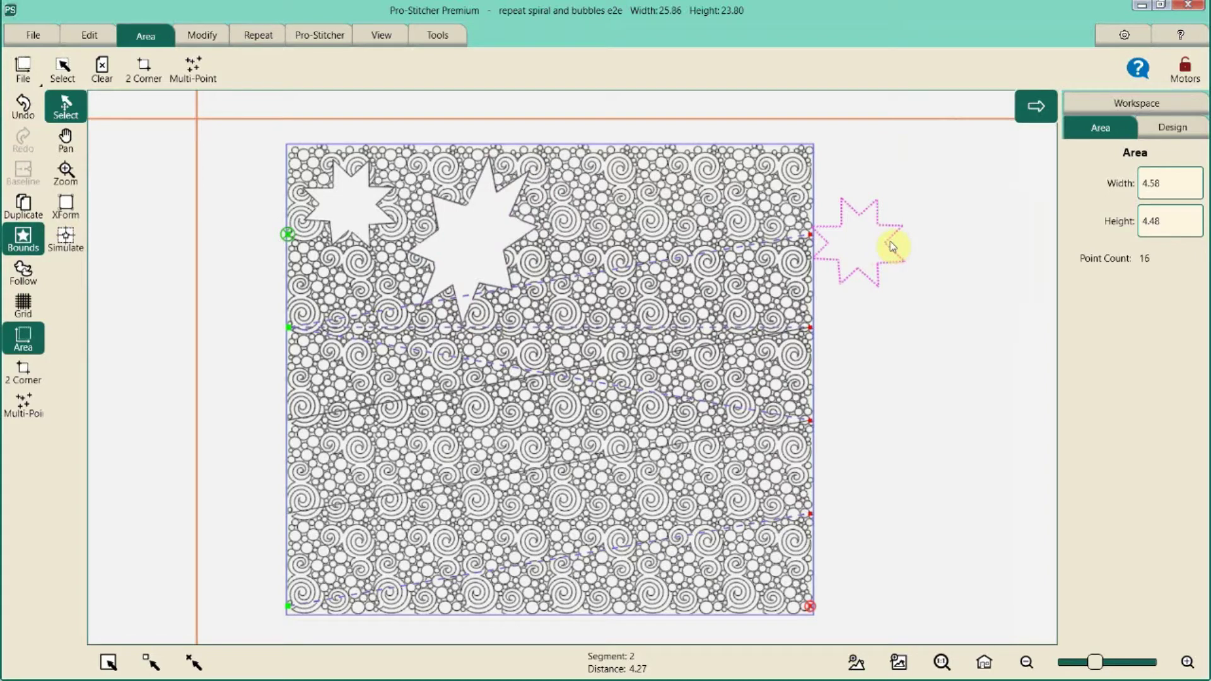
left_click(70, 65)
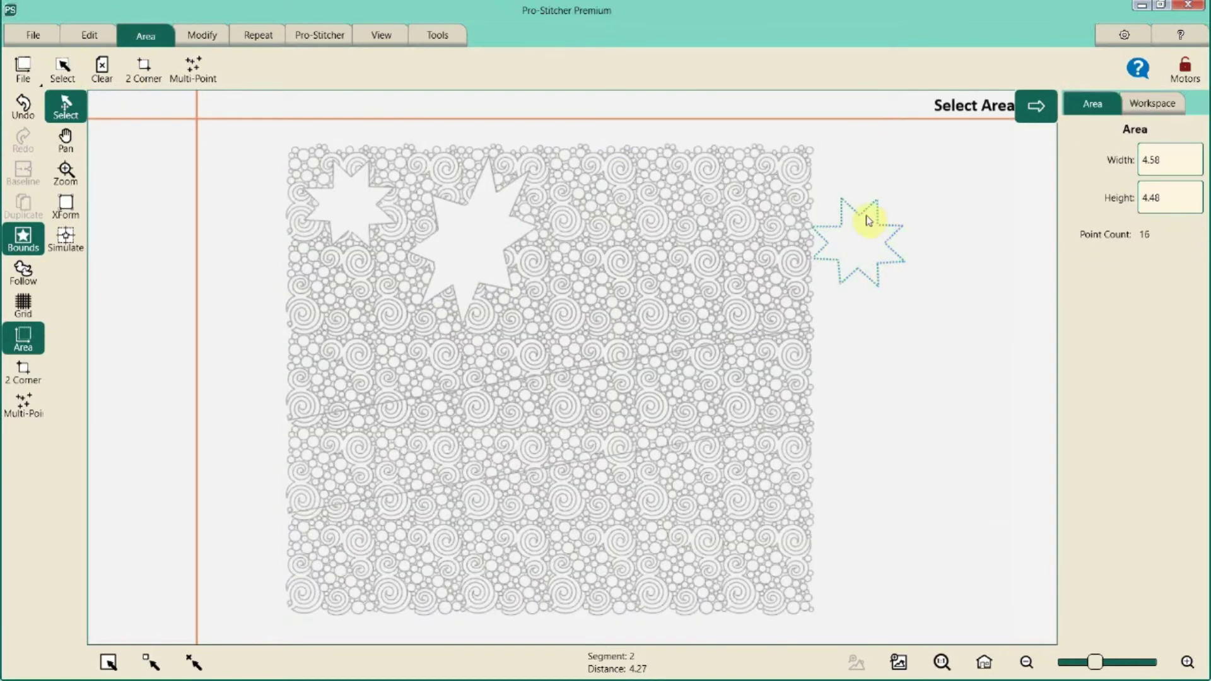
left_click_drag(819, 238, 614, 189)
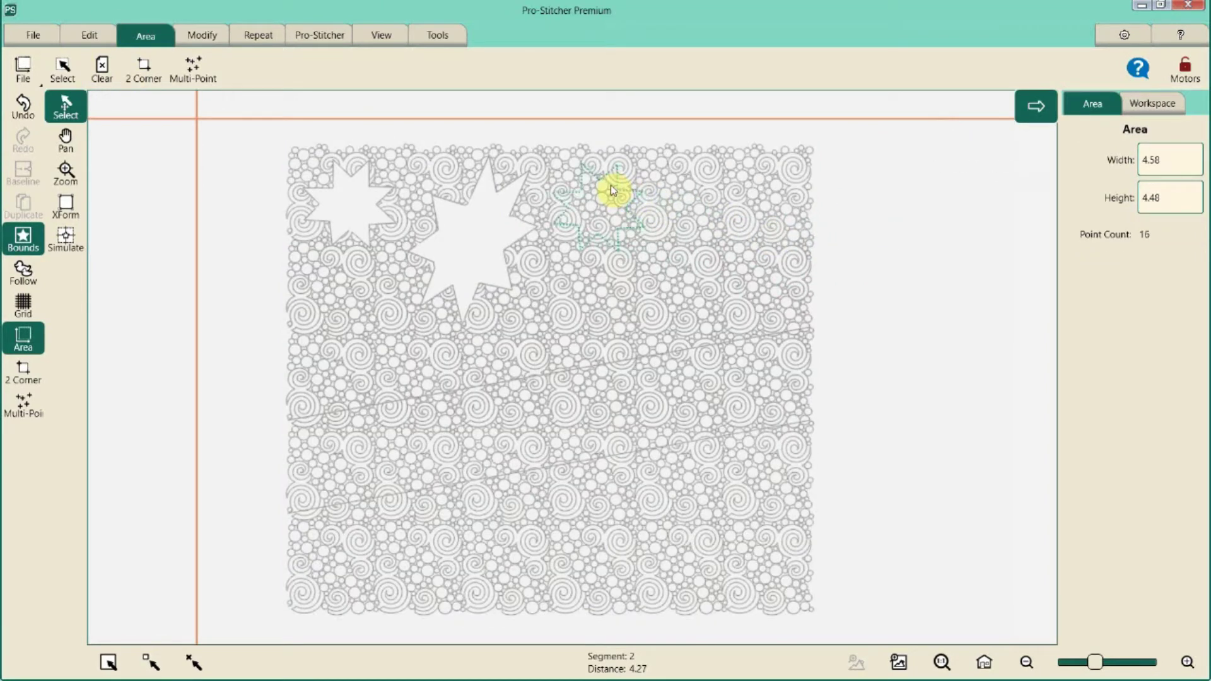
key("ctrl+z")
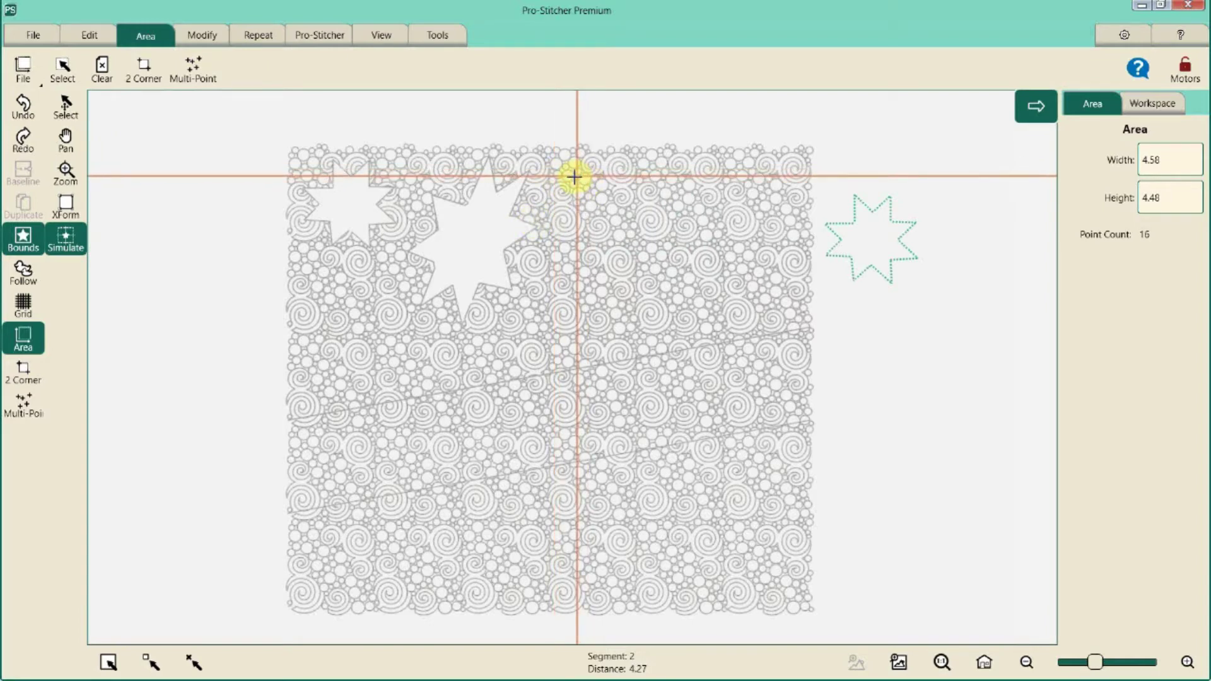
Remove the star area and draw a three-point Multi-Point triangle on the design.
left_click(853, 257)
left_click(102, 70)
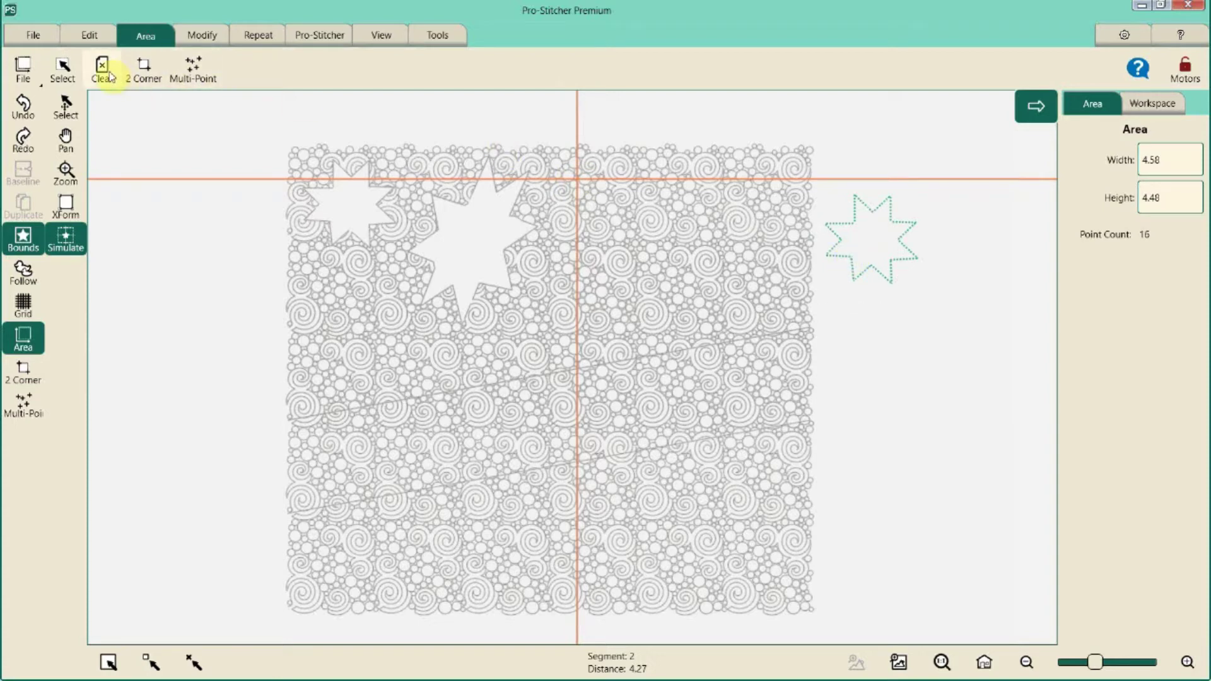
left_click(9, 410)
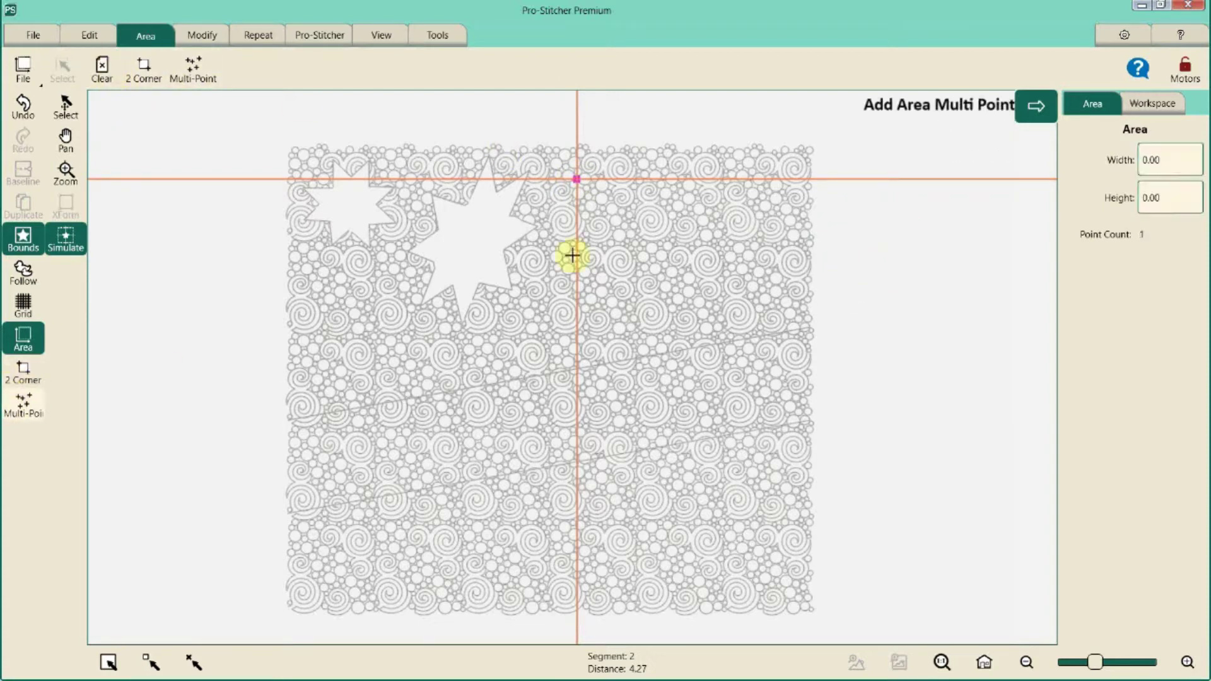
left_click(575, 179)
left_click(25, 409)
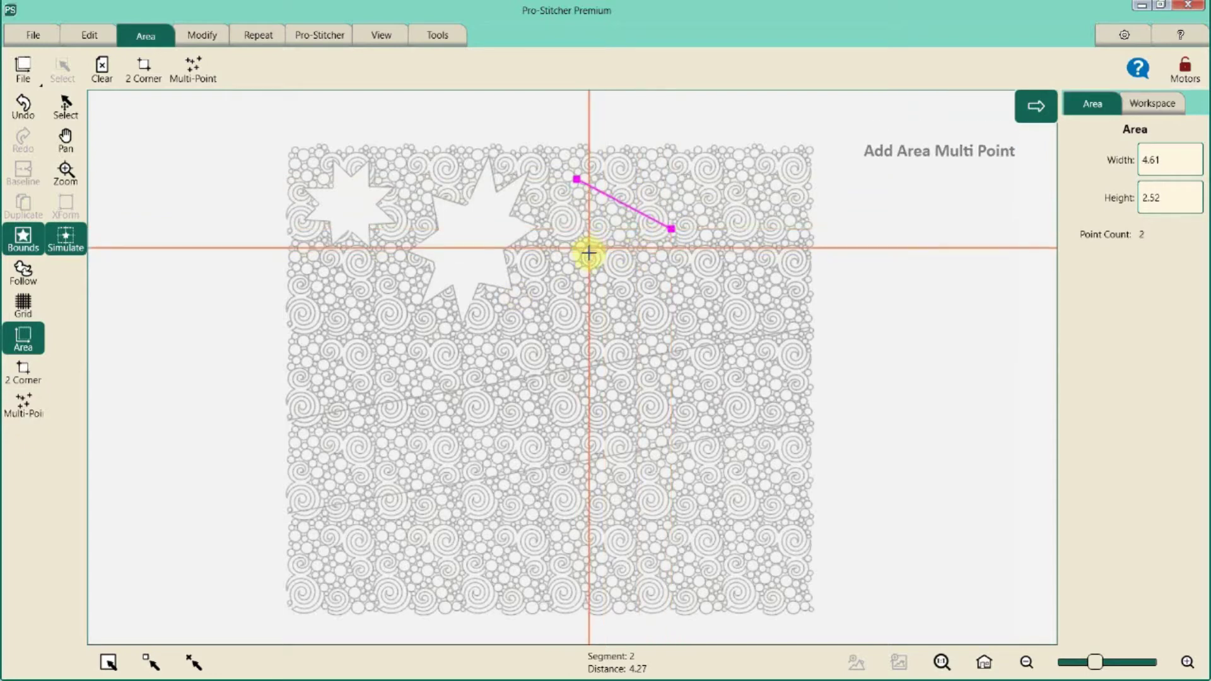
left_click(15, 411)
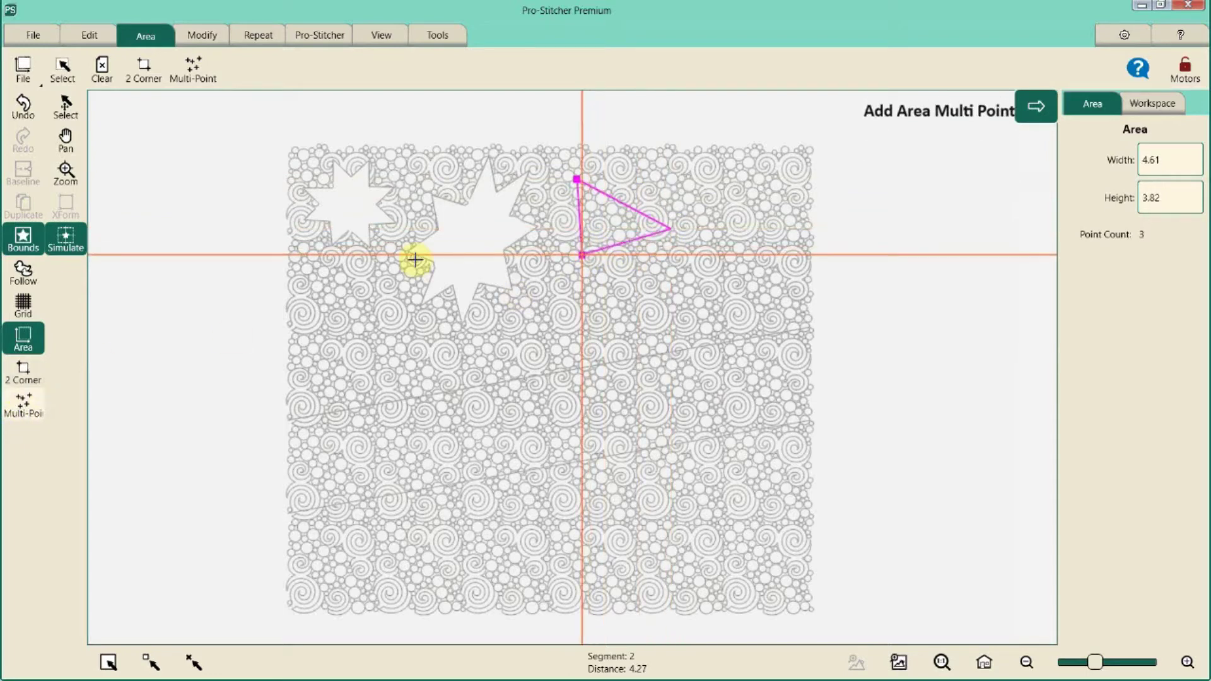
Crop the design inside the triangle, then Clear All to empty the workspace.
left_click(71, 112)
left_click(742, 434)
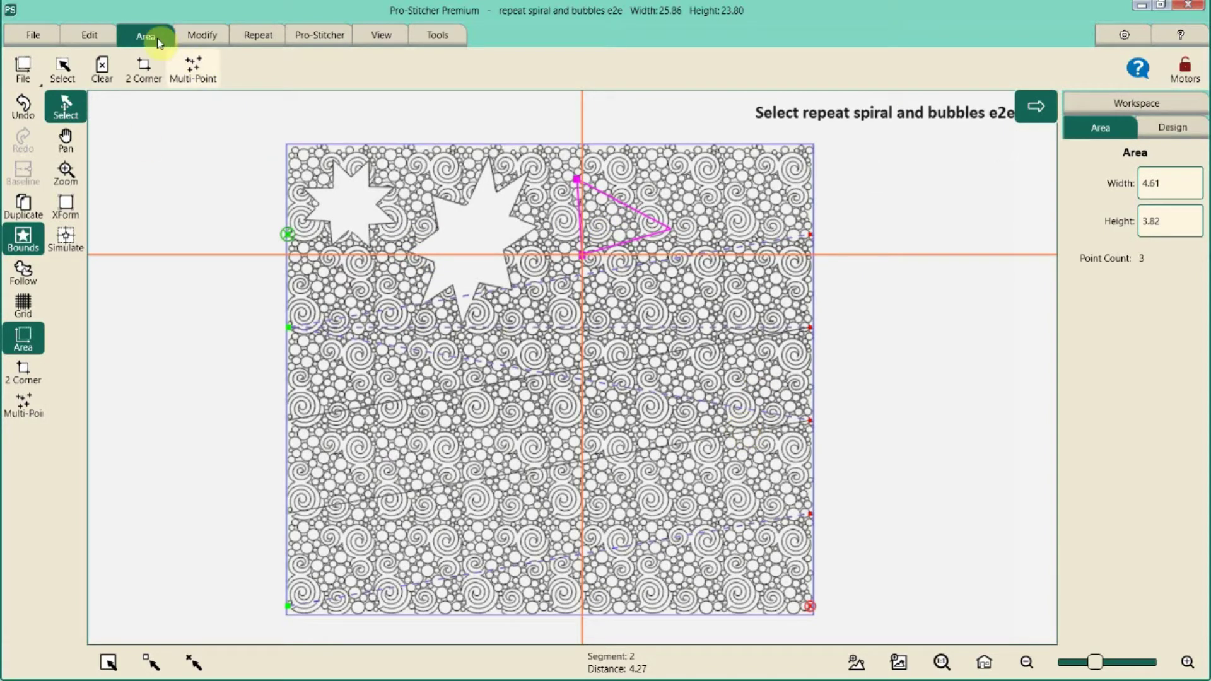
left_click(202, 35)
left_click(184, 73)
left_click(1171, 391)
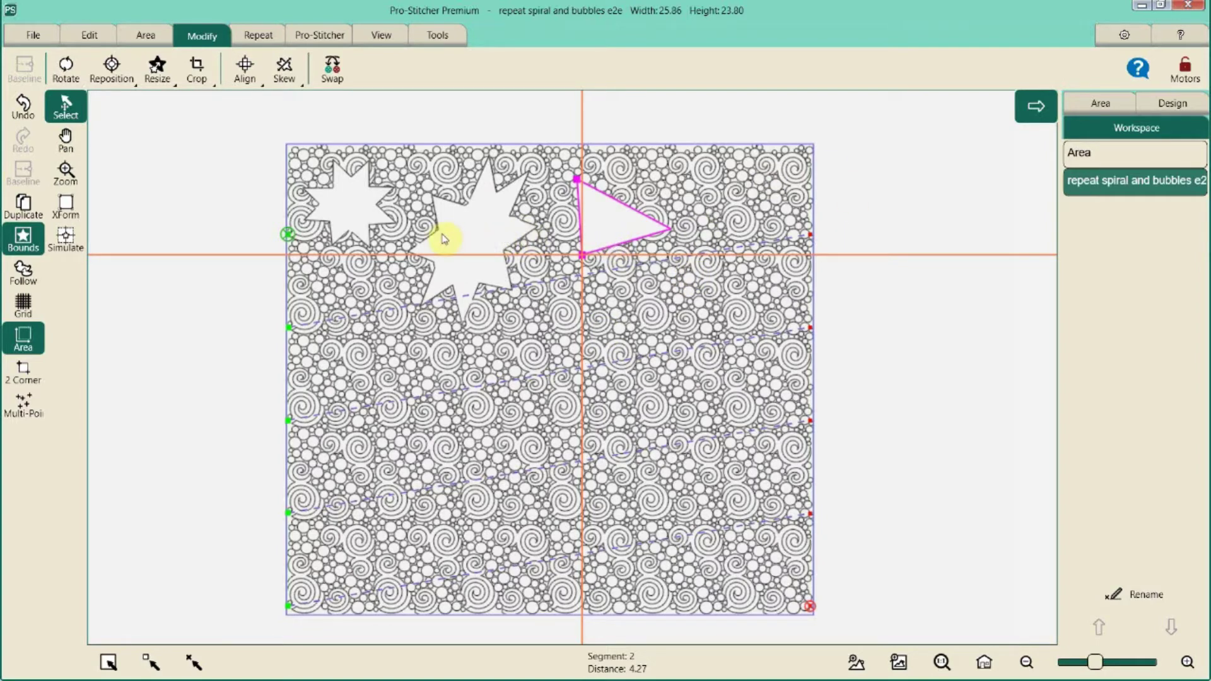
left_click(33, 35)
left_click(243, 69)
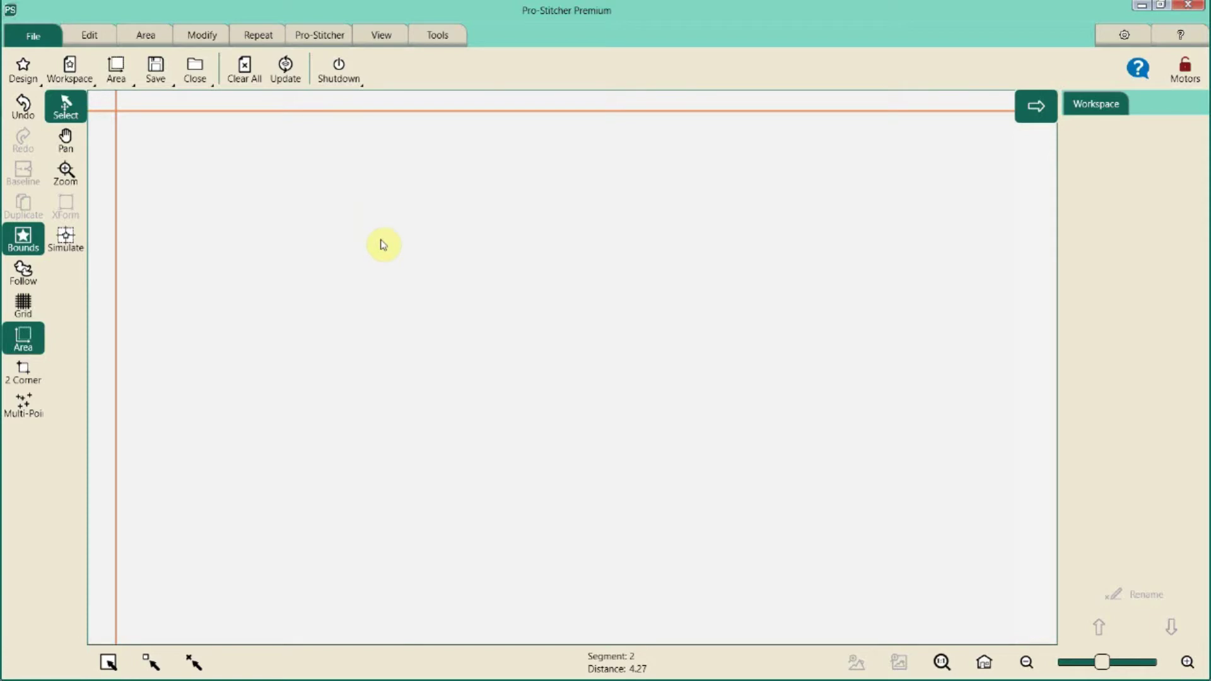
Load the saved 'star' area and move it to the canvas's upper left.
left_click(146, 37)
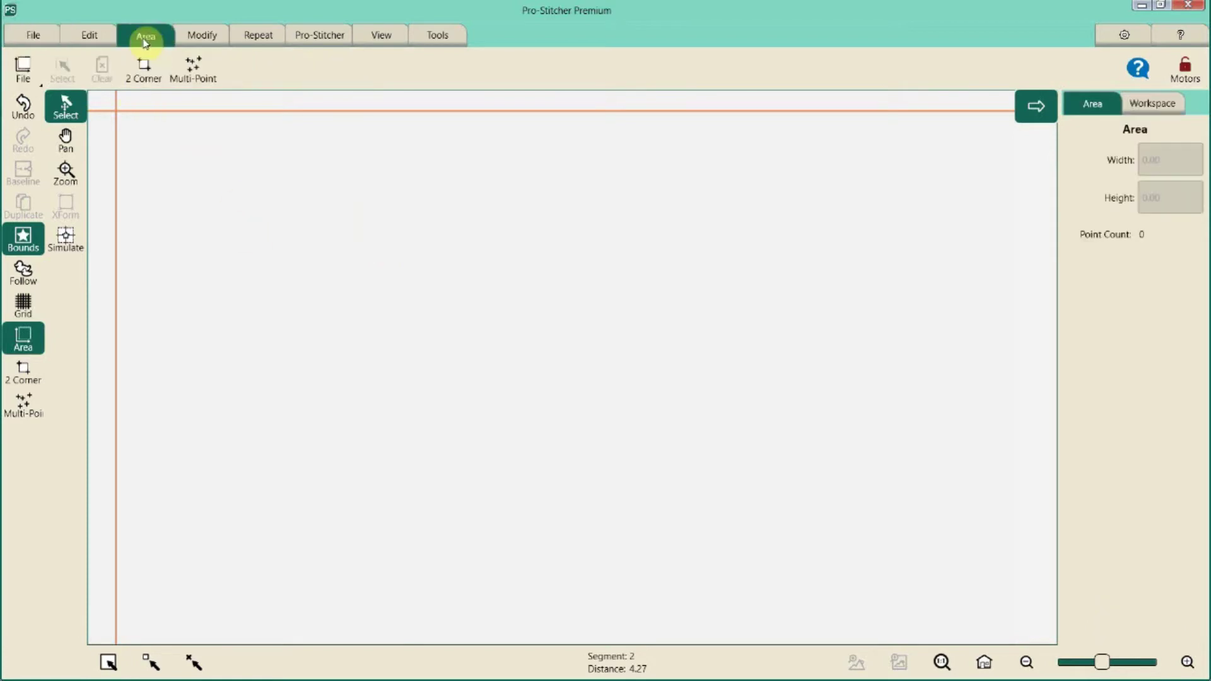
left_click(23, 75)
left_click(39, 151)
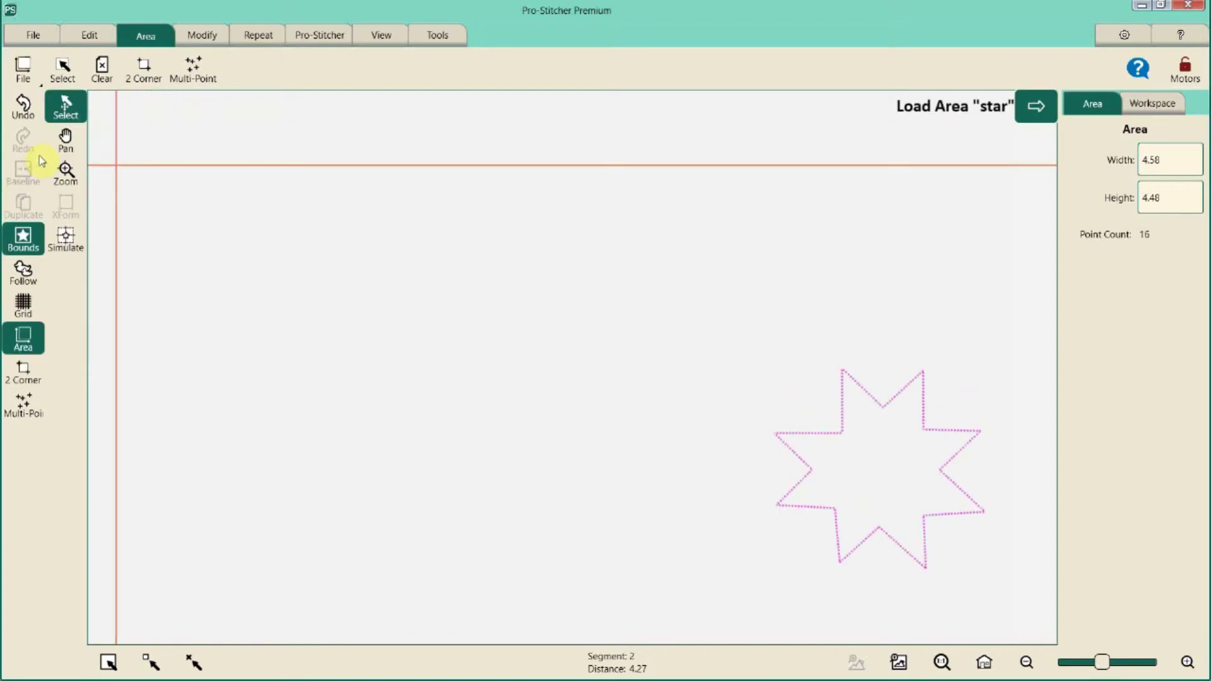
left_click_drag(832, 454, 324, 311)
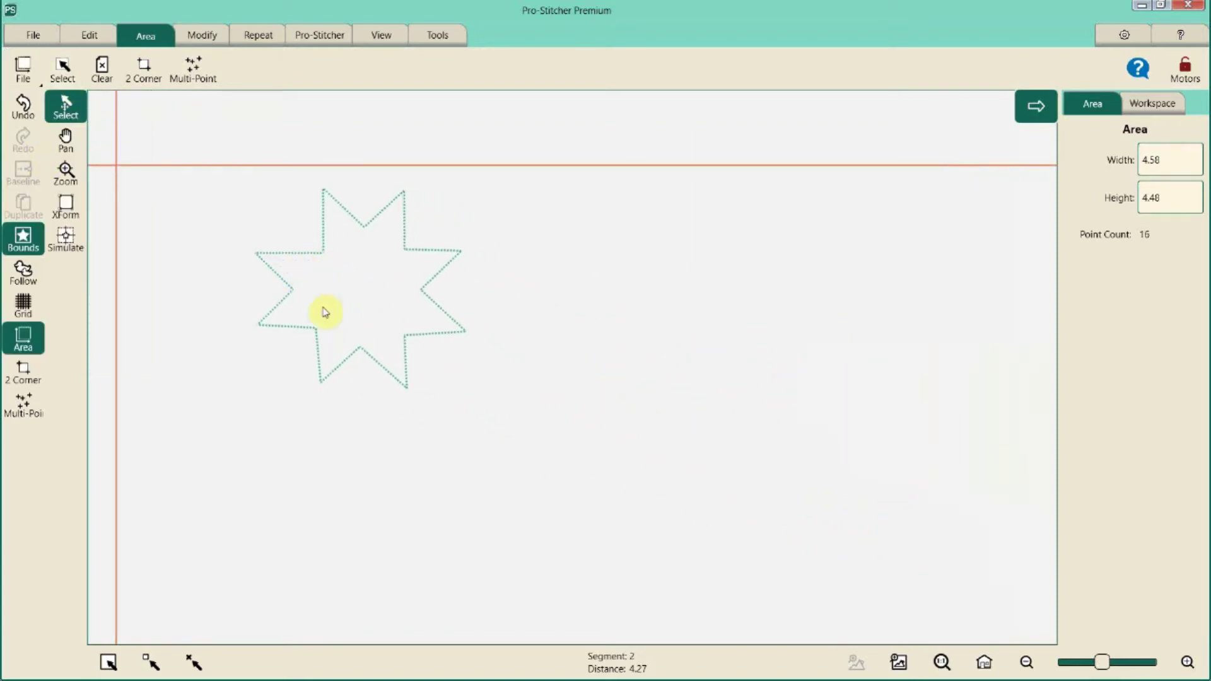
Load 'repeat spiral and bubbles e2e' and Stretch Center it on the star.
left_click(28, 35)
left_click(23, 66)
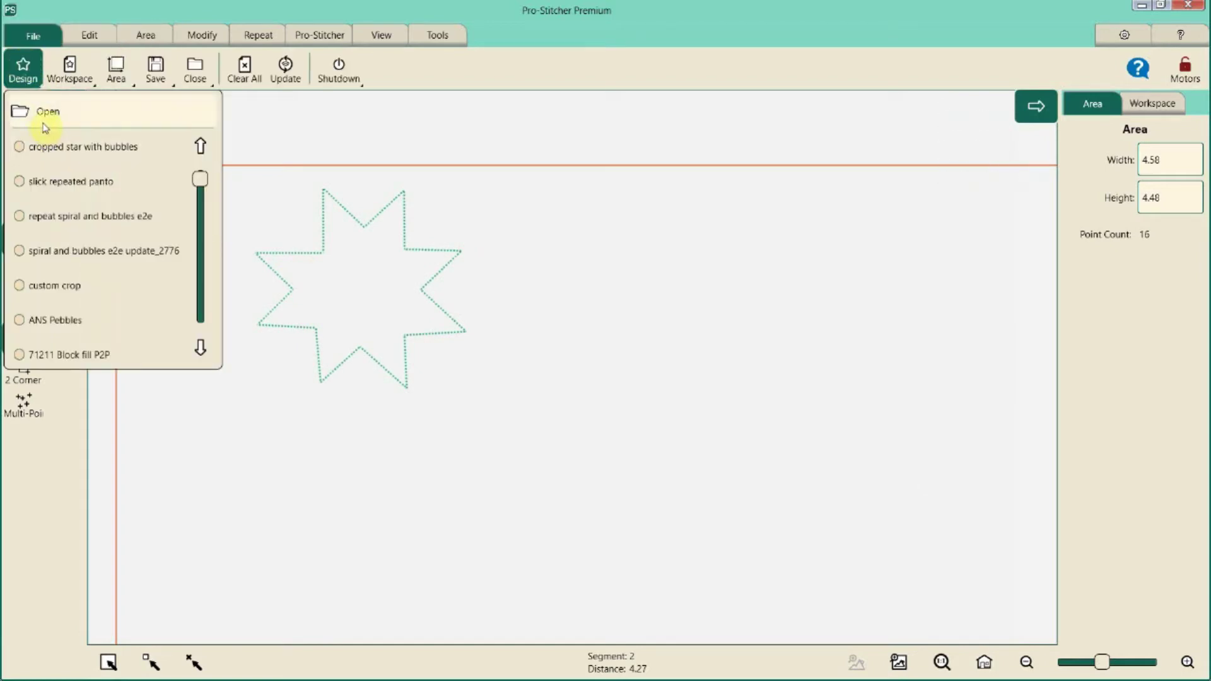
left_click(65, 216)
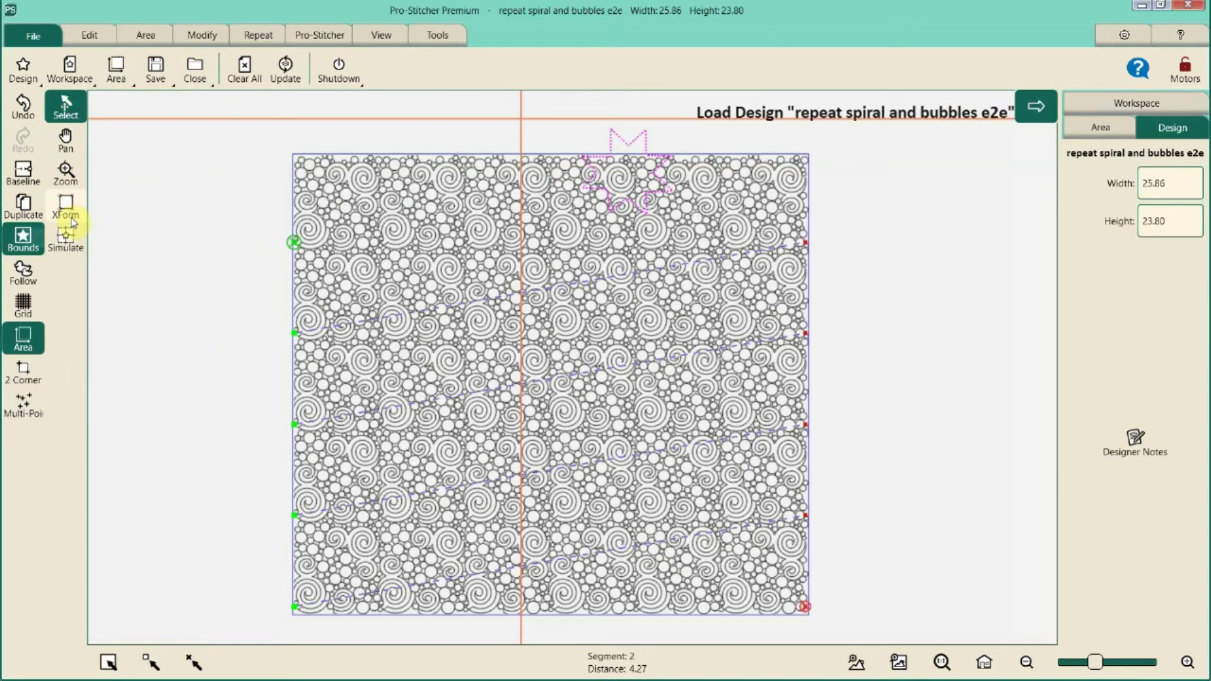
left_click(205, 33)
left_click(244, 70)
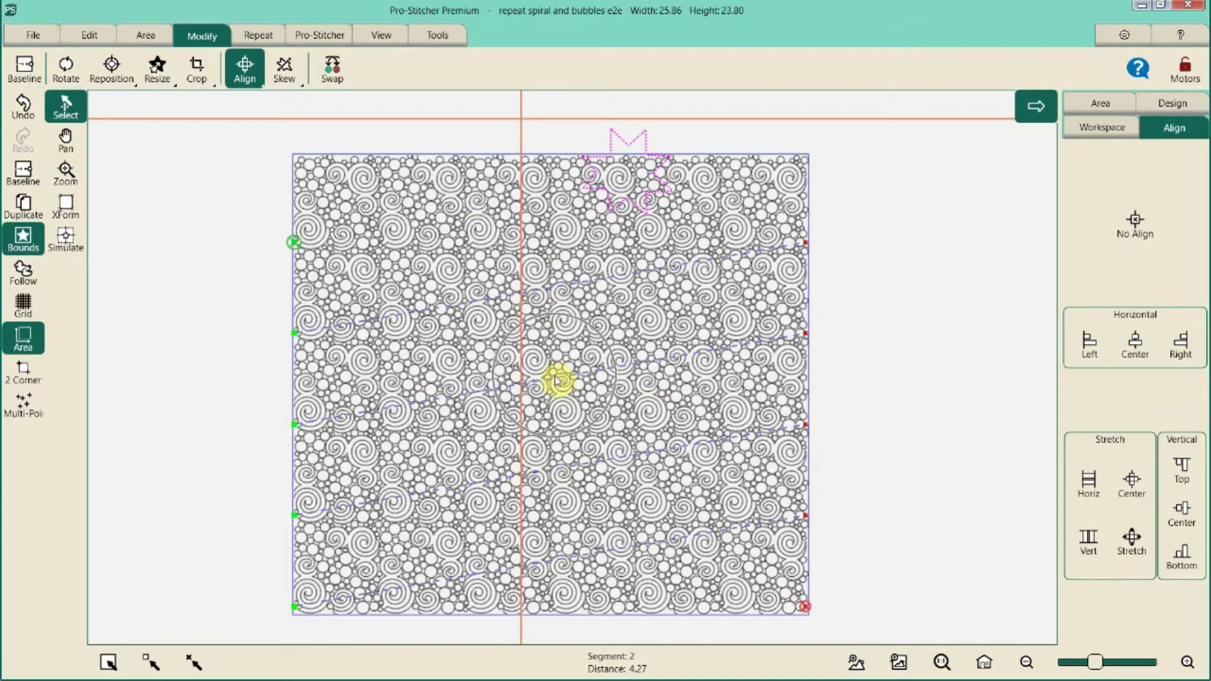
left_click(1131, 479)
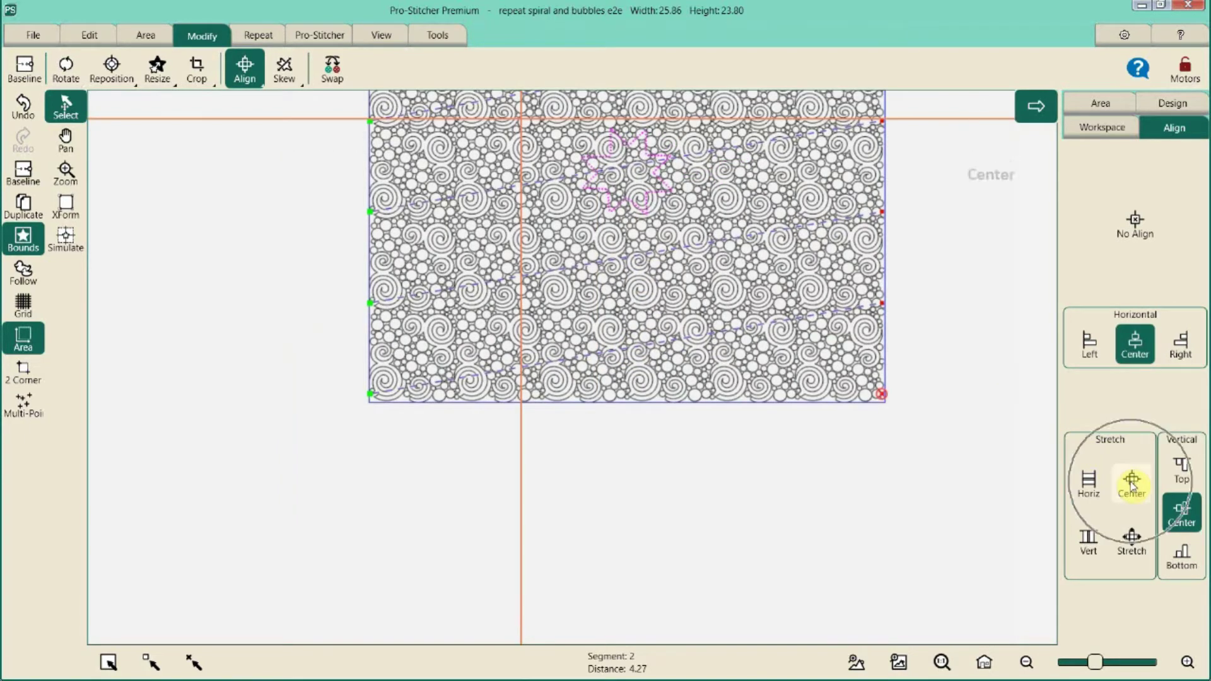
left_click(901, 662)
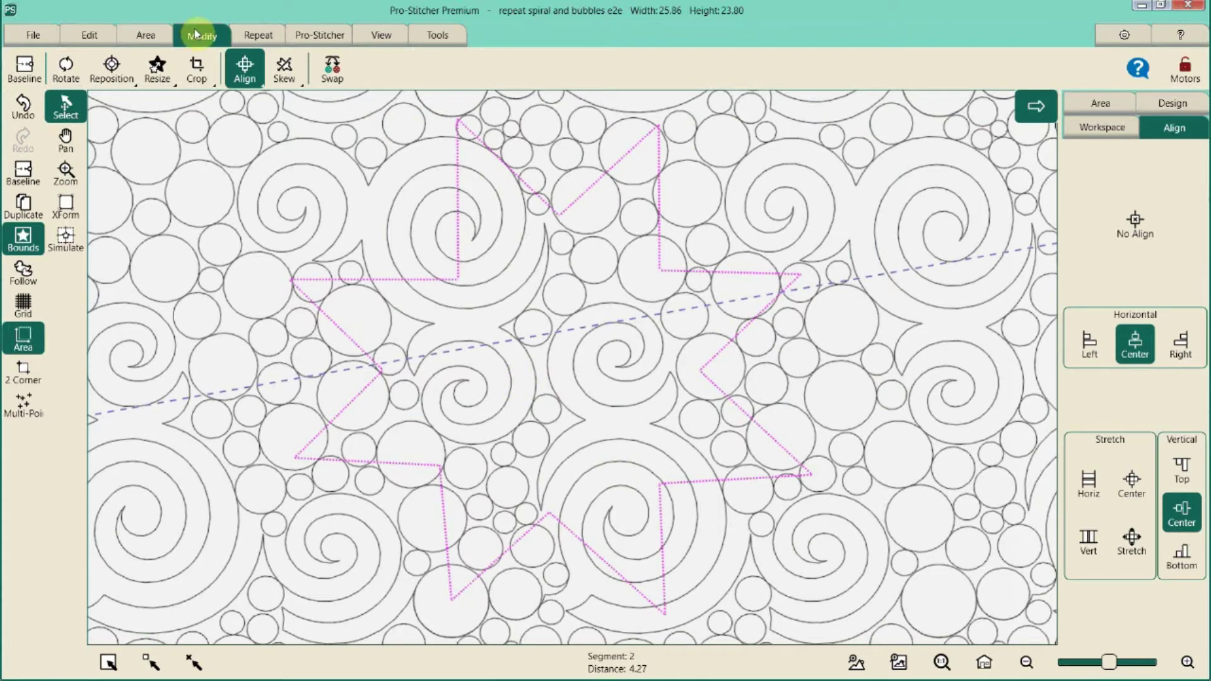
Crop the spiral-and-bubbles design to the star's edges, removing the outside, and shift it upward.
left_click(195, 79)
left_click(1171, 360)
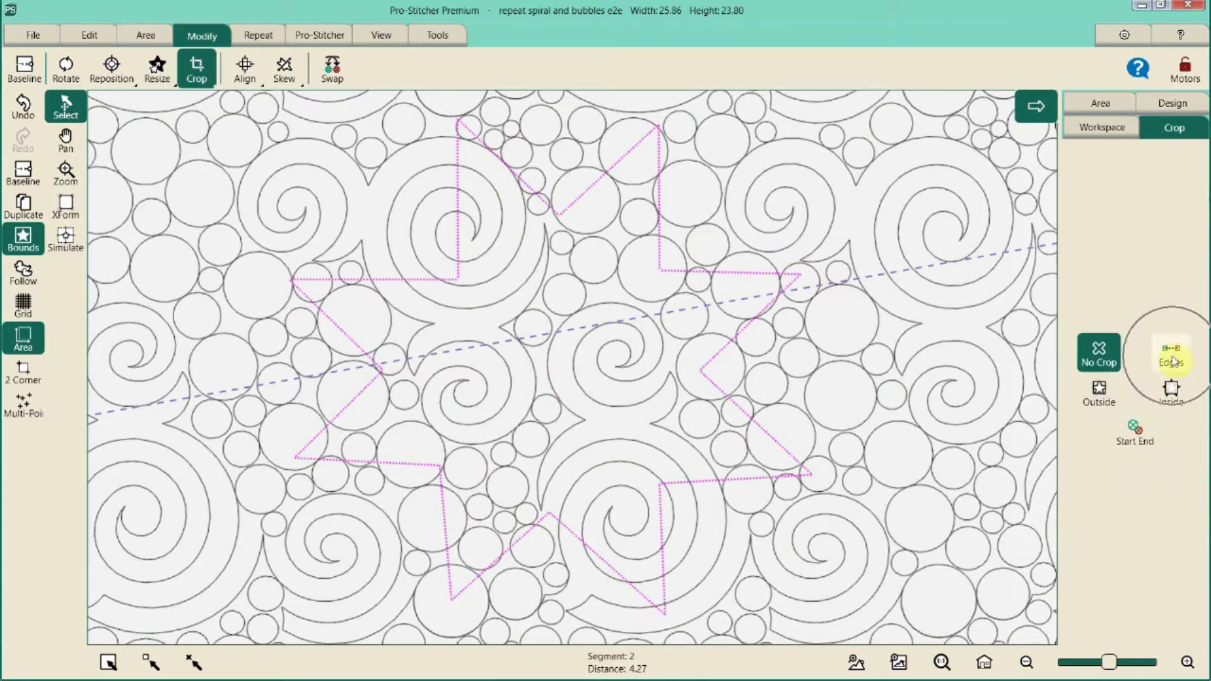
left_click(1100, 397)
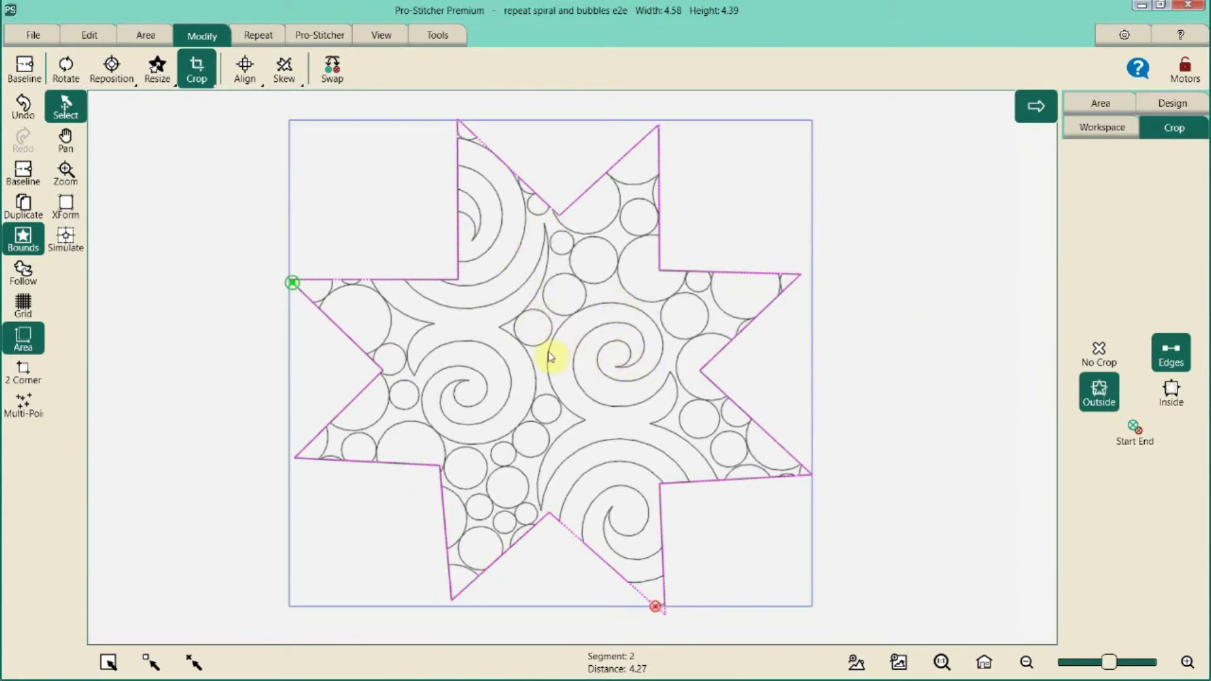
left_click_drag(572, 317, 673, 468)
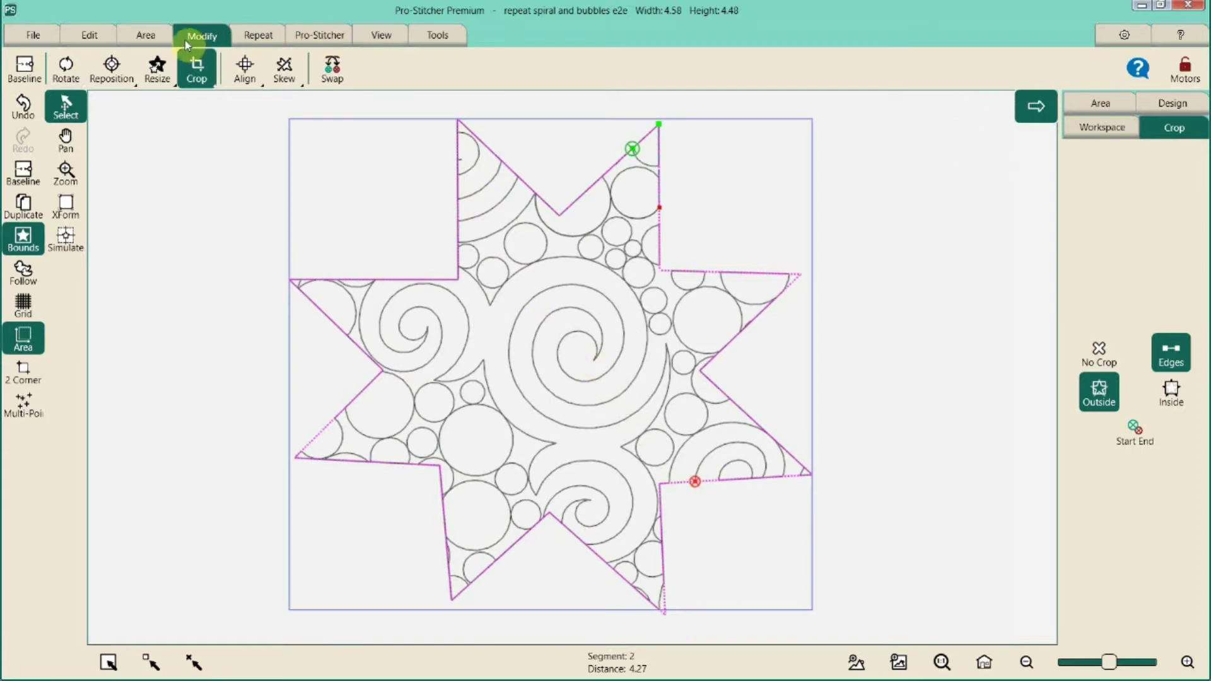
left_click(154, 69)
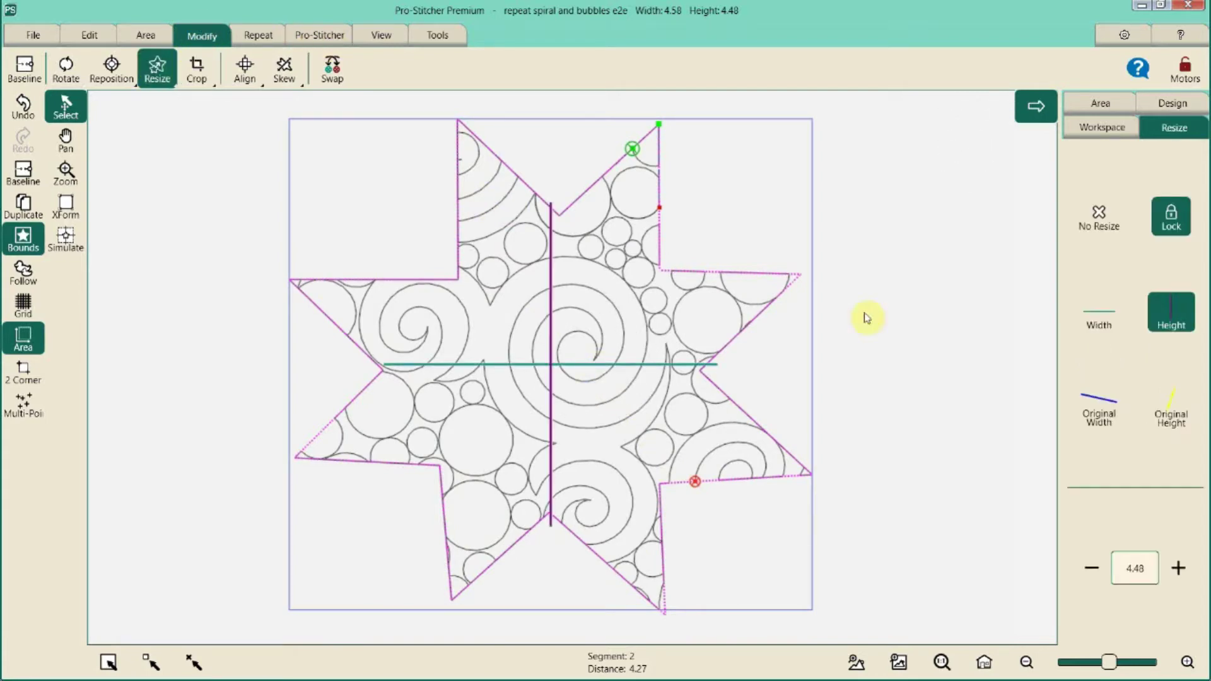
Reduce the spiral-and-bubbles height to 4.48, nudge its left edge inward, and commit with Baseline.
left_click(1093, 569)
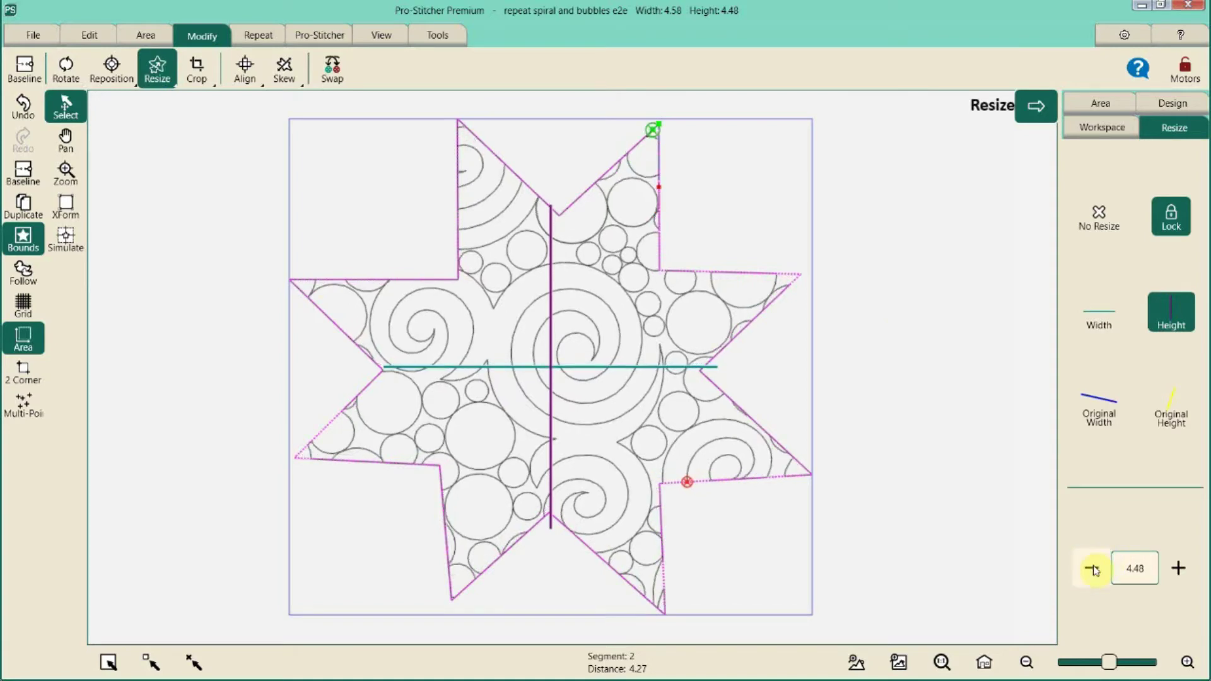
left_click(1093, 569)
left_click(1093, 569)
left_click(1093, 568)
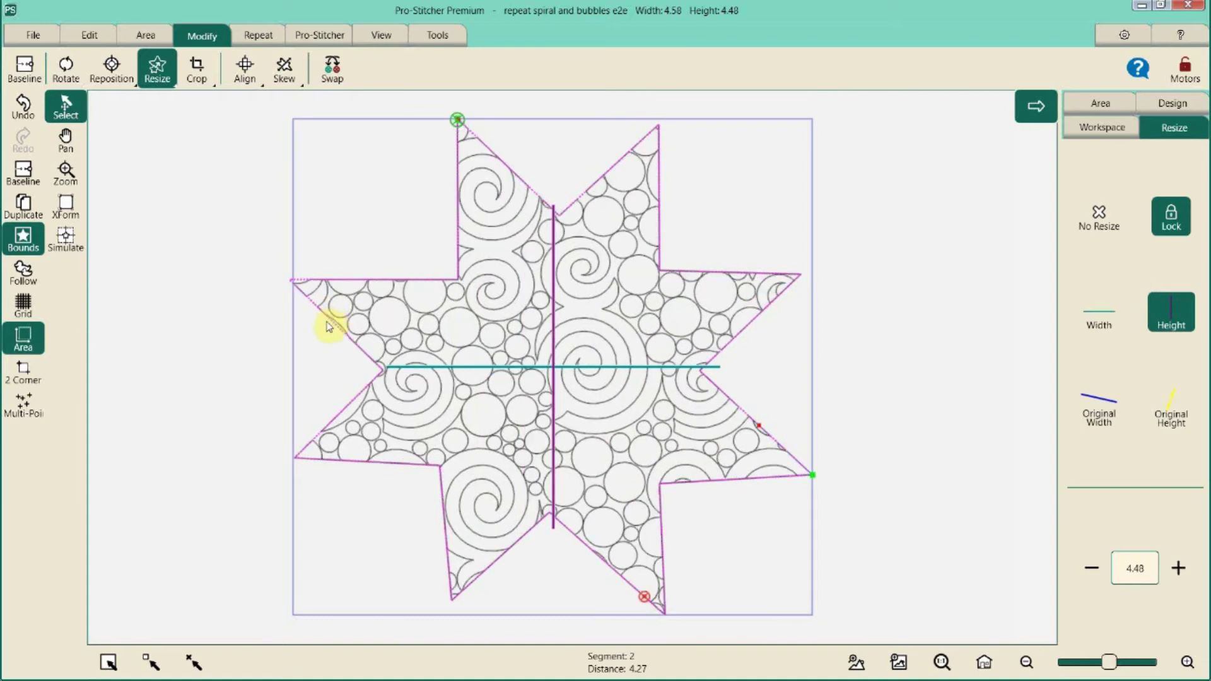
left_click_drag(327, 329, 360, 346)
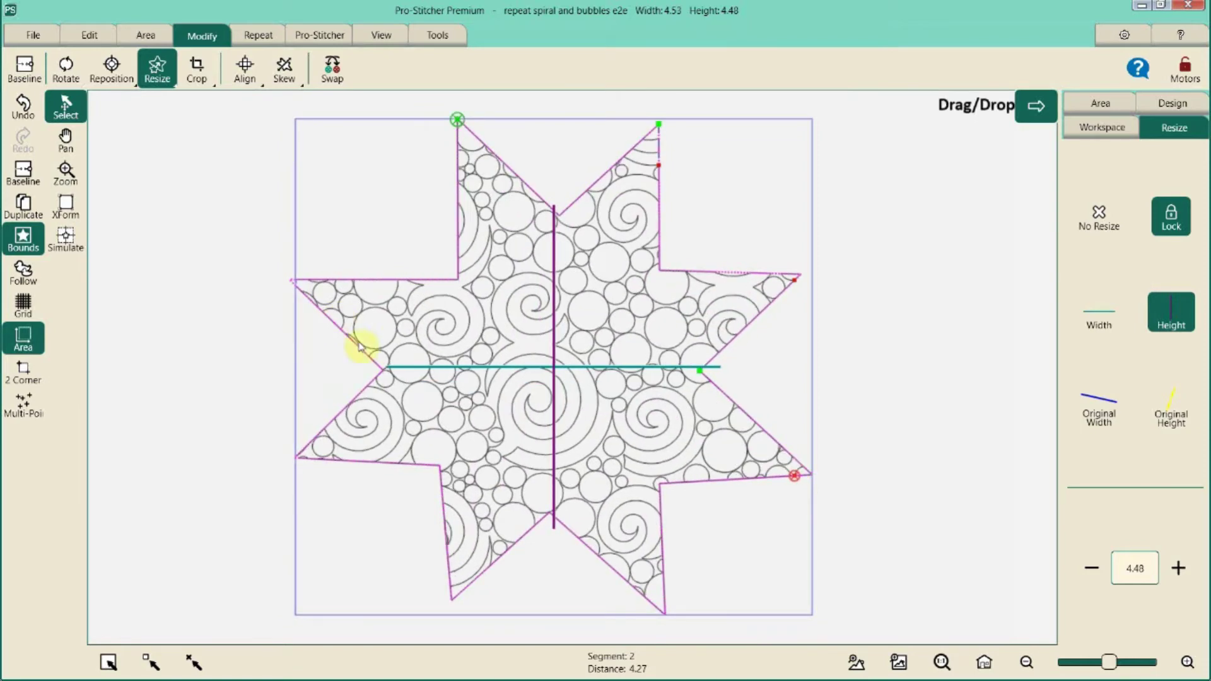
left_click(29, 69)
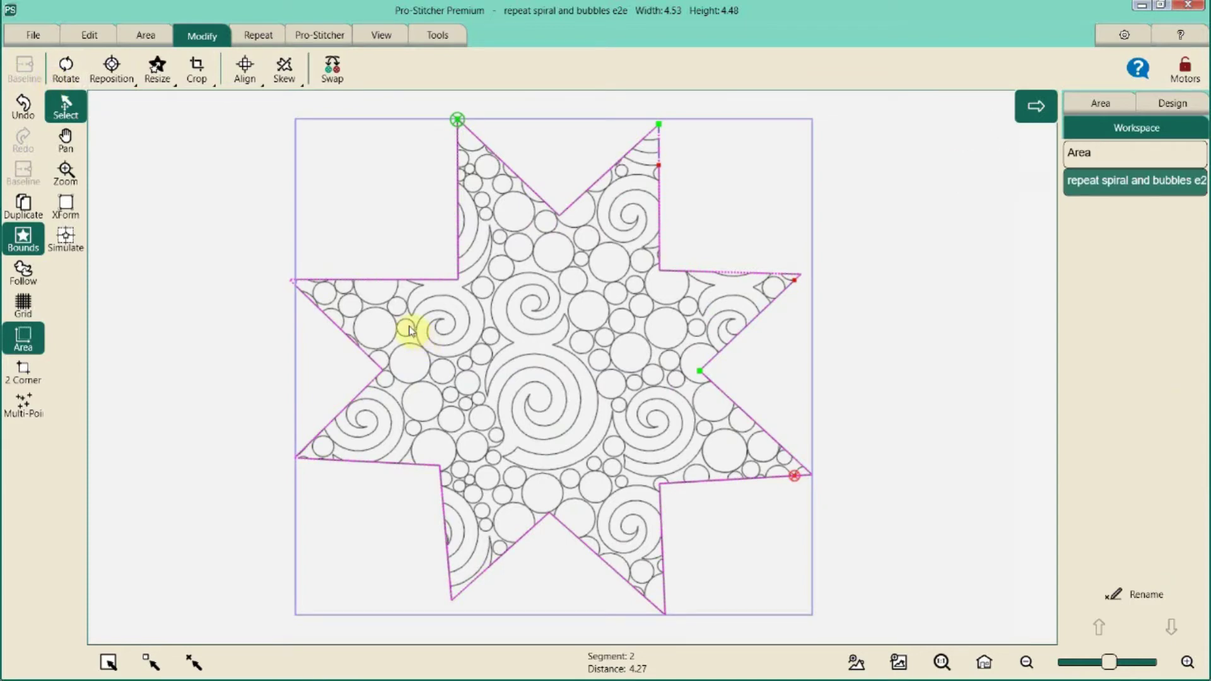
scroll(331, 330, "down", 2)
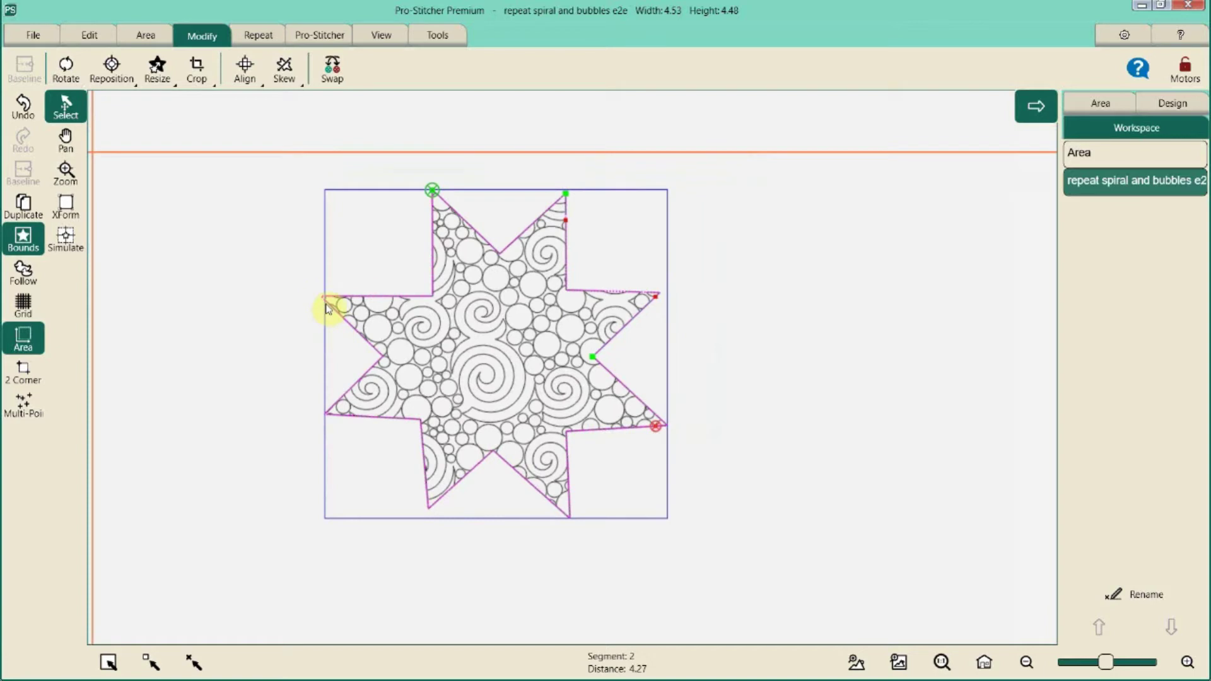
Move the star quilting area to the right of the filled star.
left_click(149, 36)
left_click(64, 71)
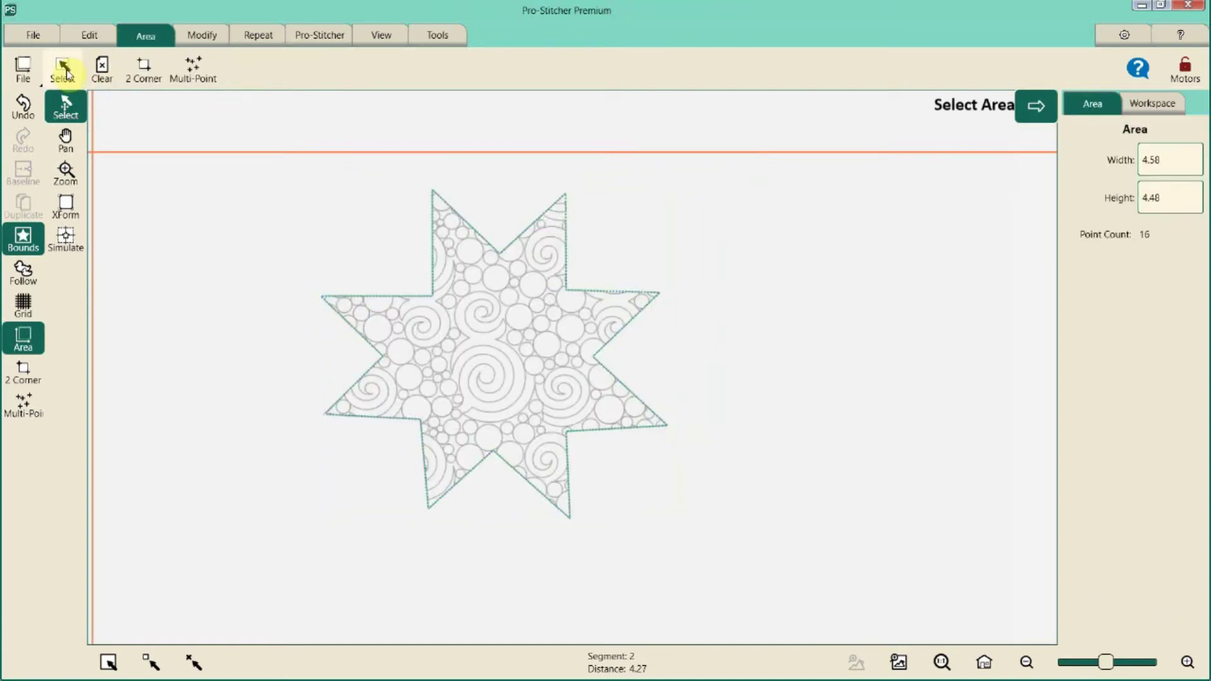
left_click_drag(571, 294, 956, 201)
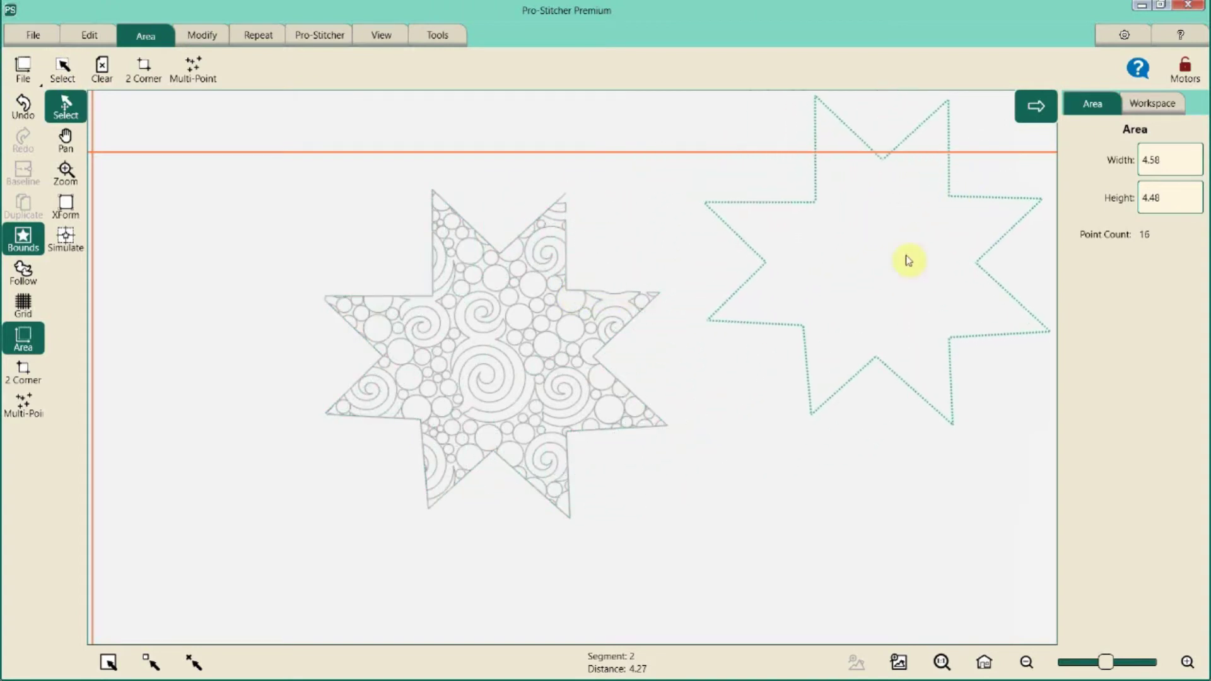
left_click(984, 662)
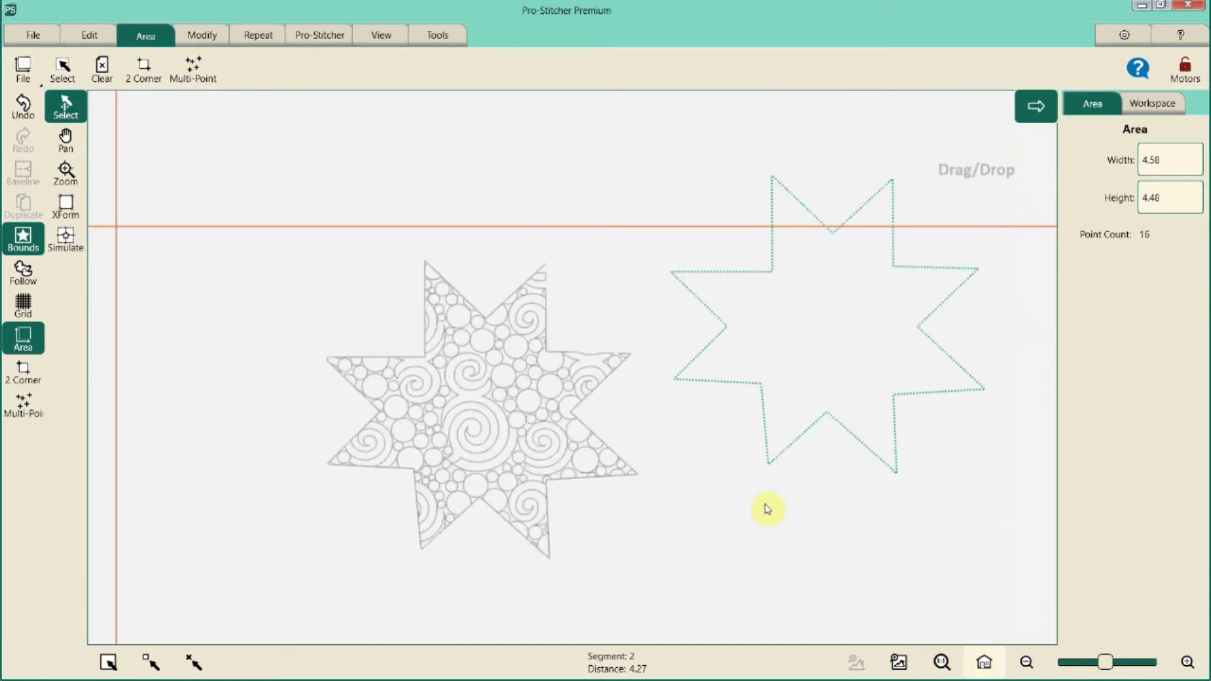
Narrow the star area and rotate it clockwise to 2.06 by 4.03.
left_click(66, 211)
left_click_drag(672, 471, 749, 473)
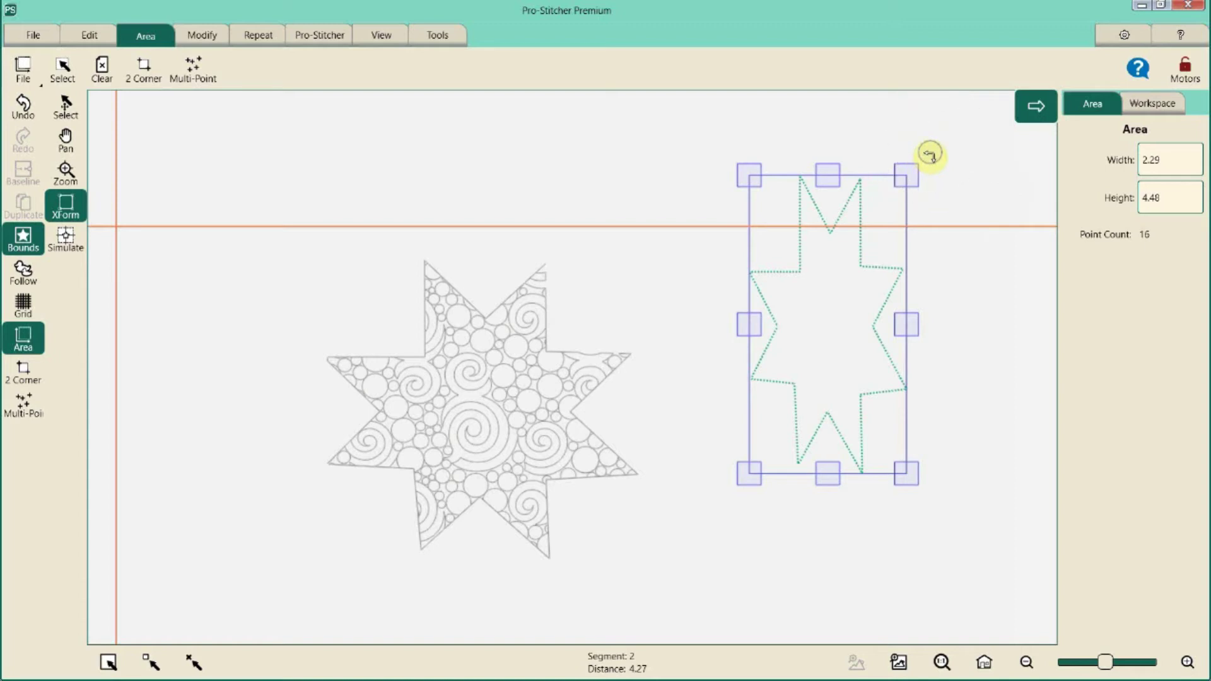
left_click_drag(929, 153, 952, 257)
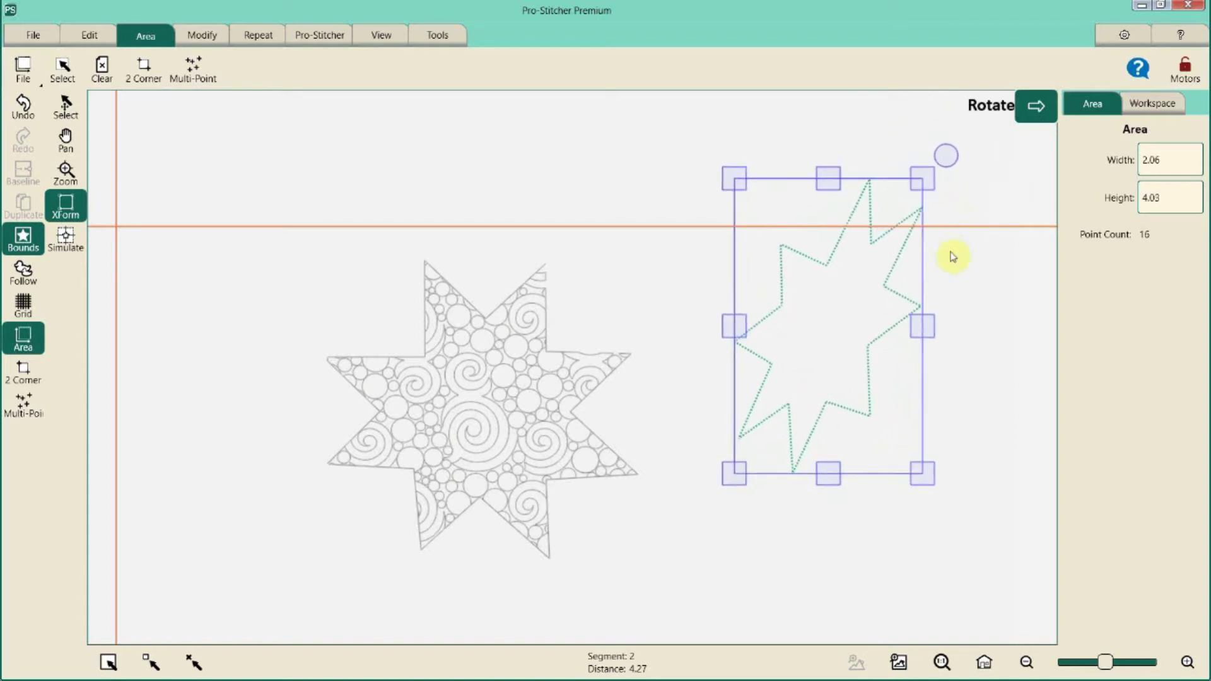
left_click(855, 325)
left_click(26, 71)
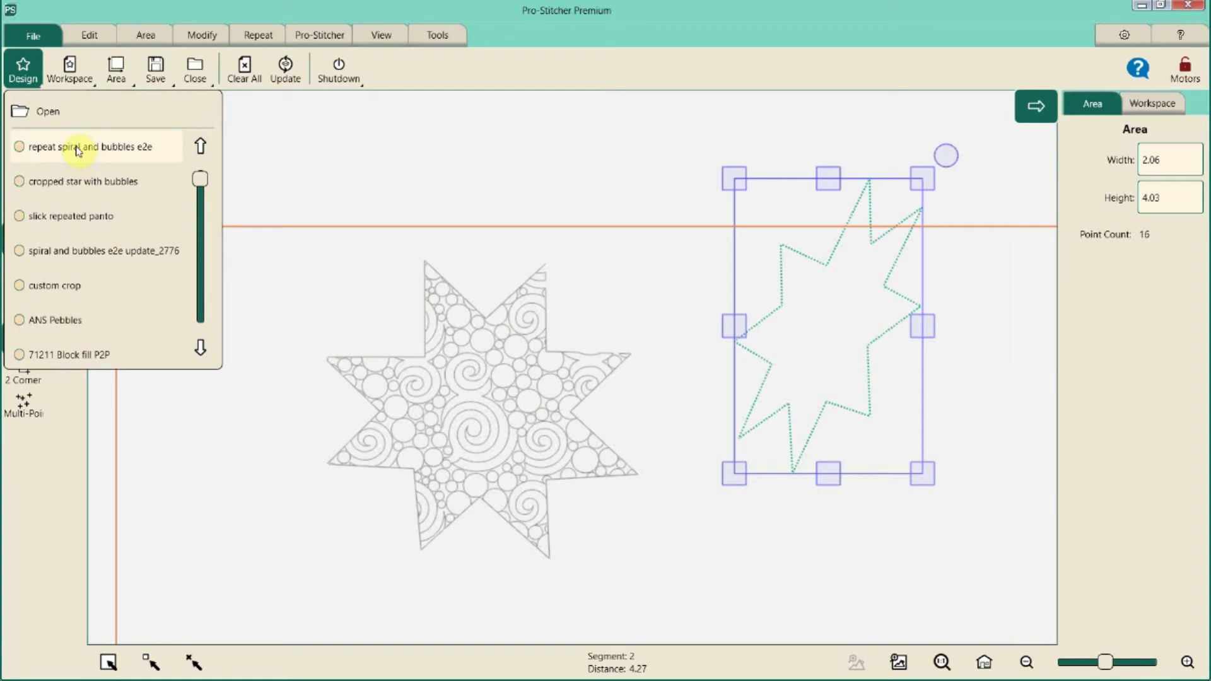
Load 'slick repeated panto', zoom to the tilted star, and centre it horizontally and vertically.
left_click(75, 218)
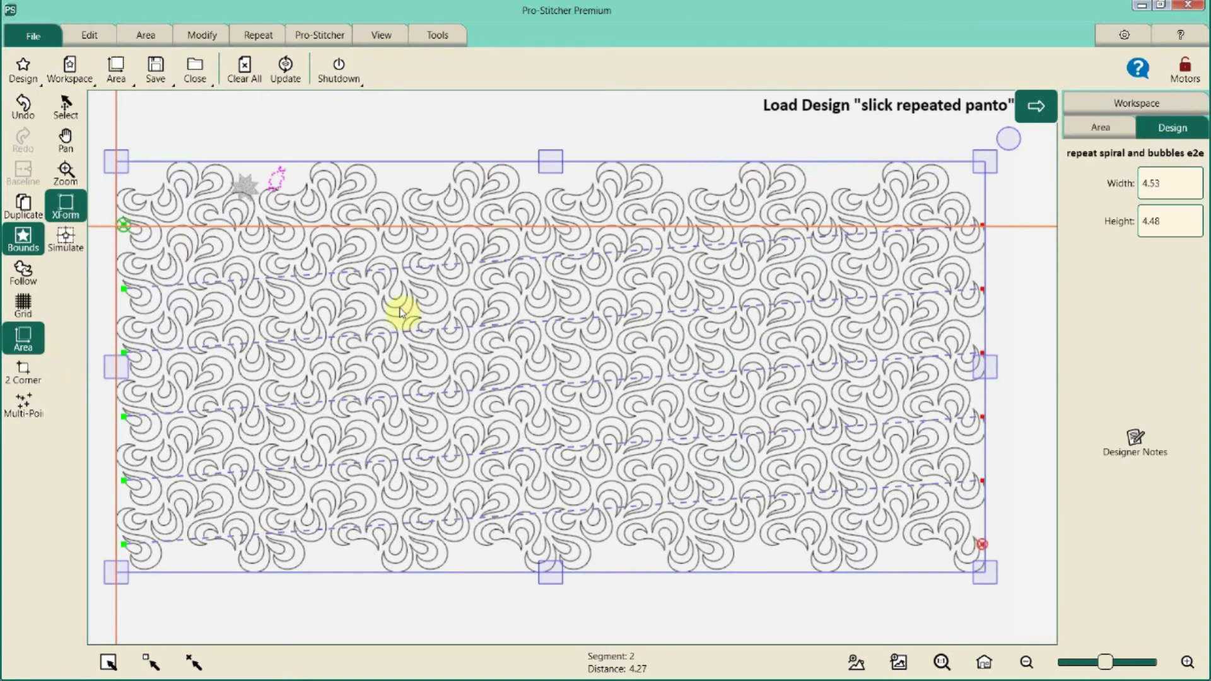
left_click(898, 662)
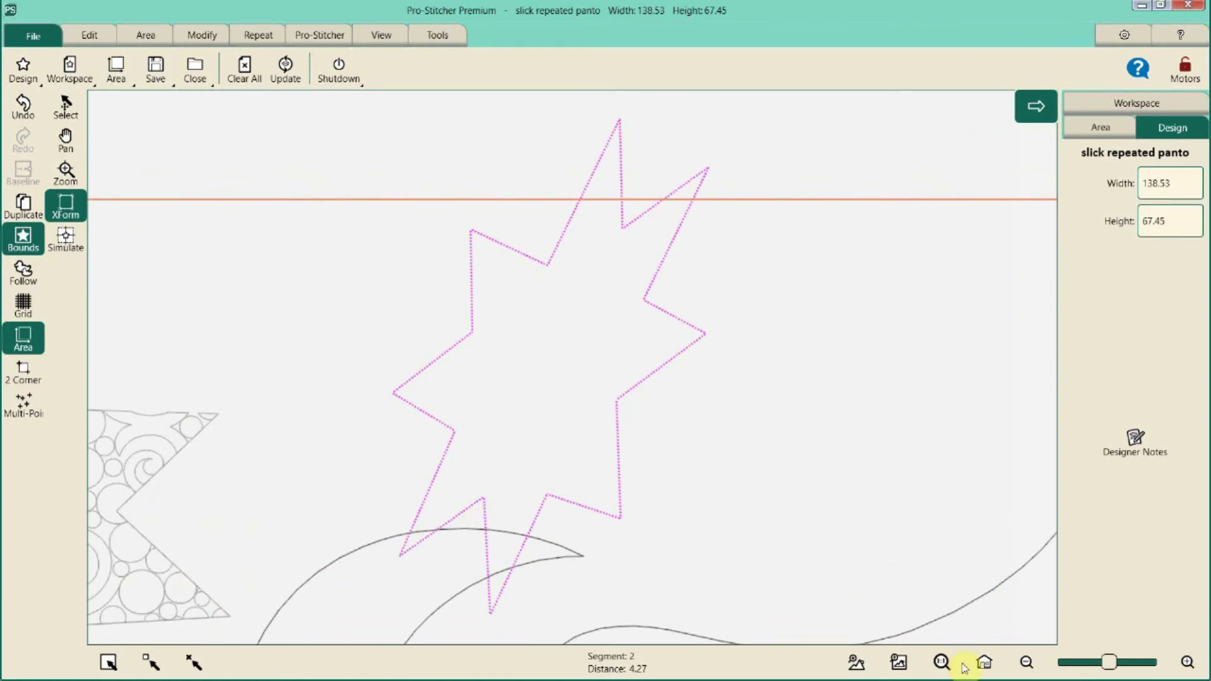
left_click(899, 662)
left_click(203, 35)
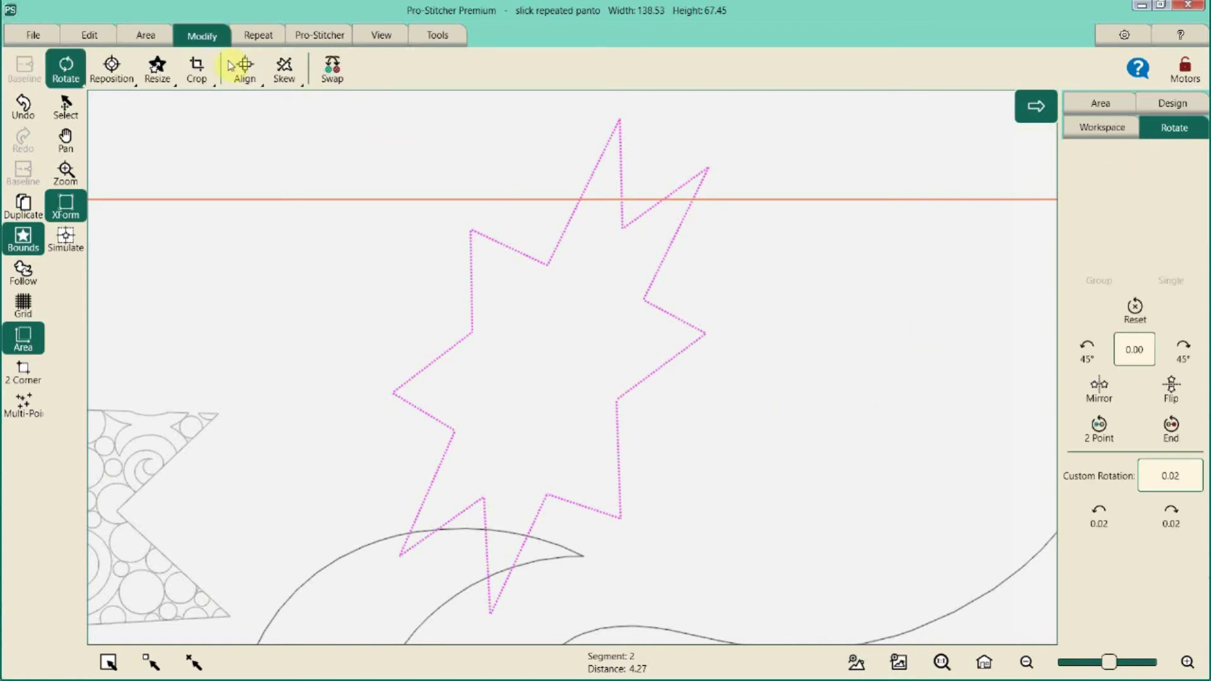
left_click(243, 73)
left_click(1130, 481)
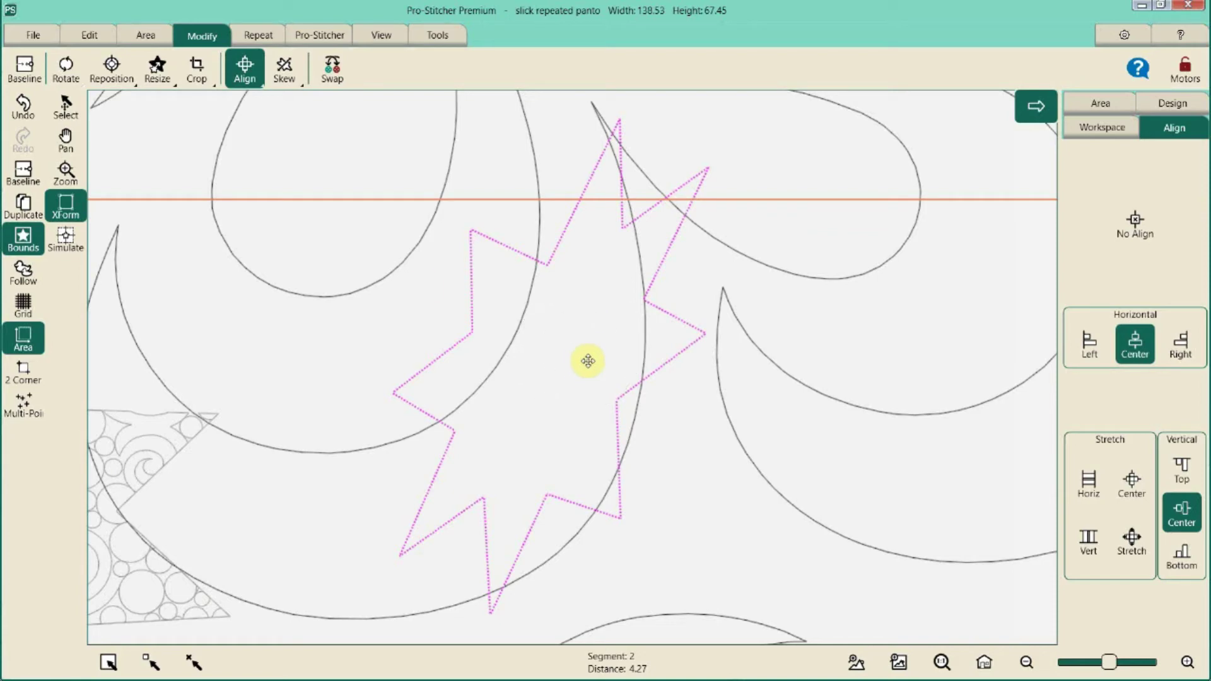
left_click(199, 70)
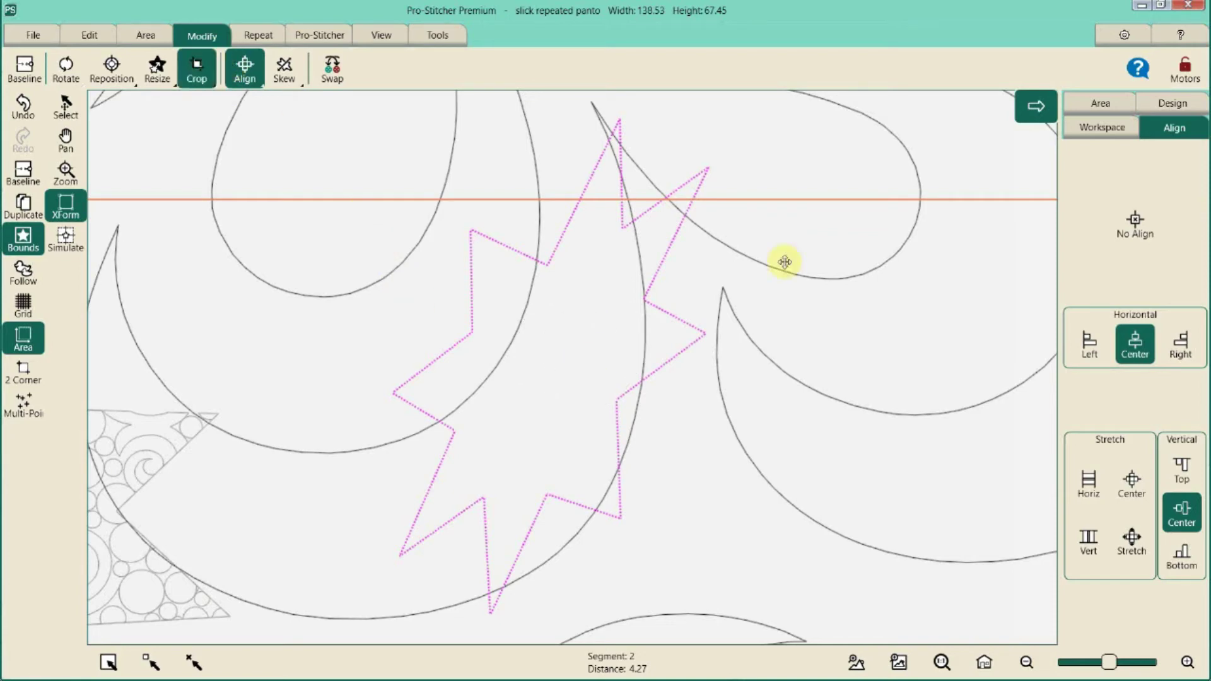
Crop the slick panto to the tilted star's edges and resize it to 2.71 by 4.33.
left_click(1171, 361)
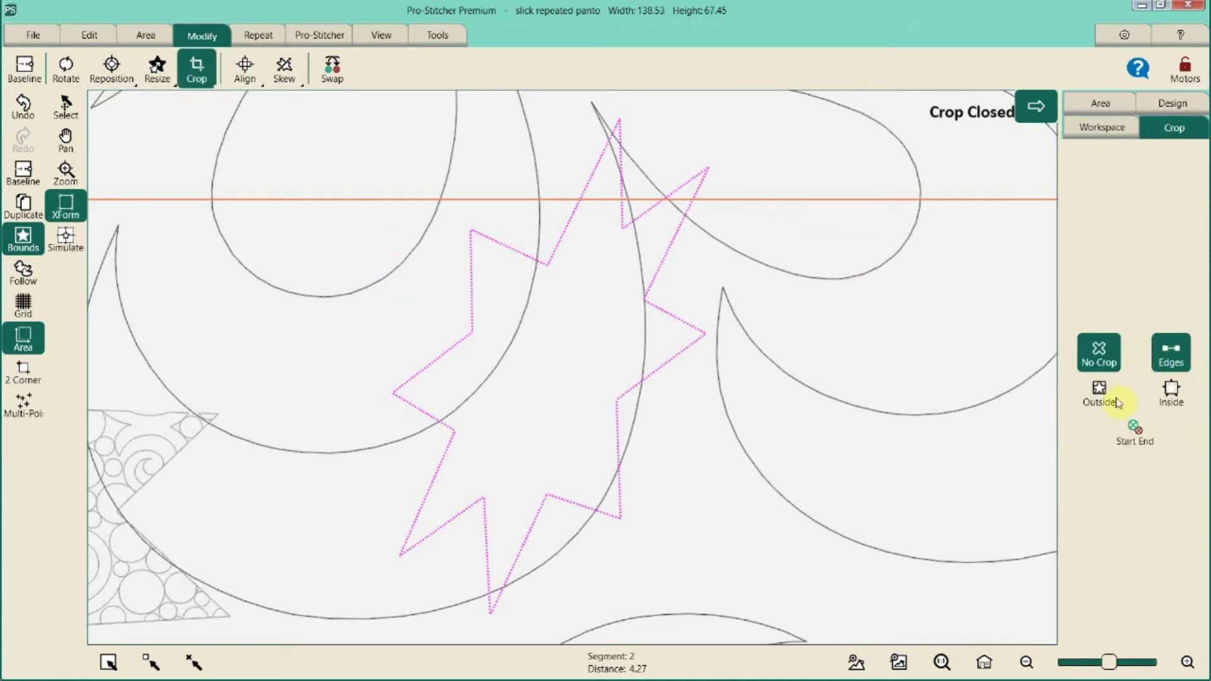
left_click(1100, 397)
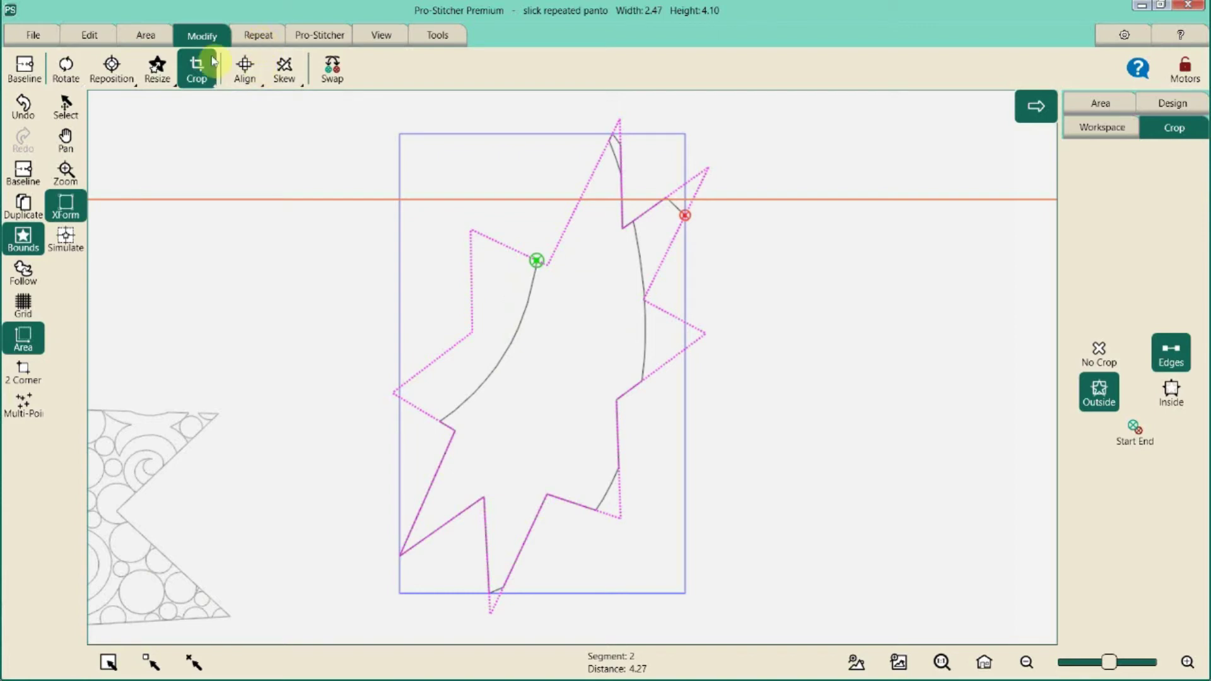
left_click(157, 68)
left_click(1092, 568)
left_click(1092, 568)
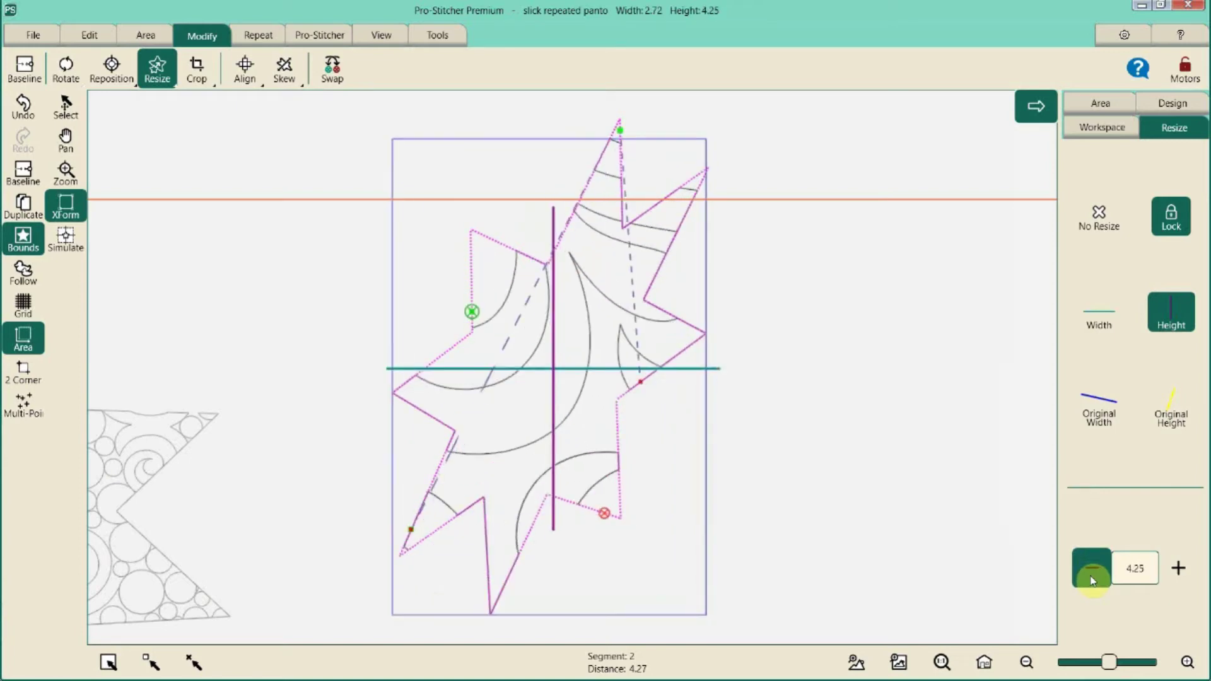
left_click(1093, 577)
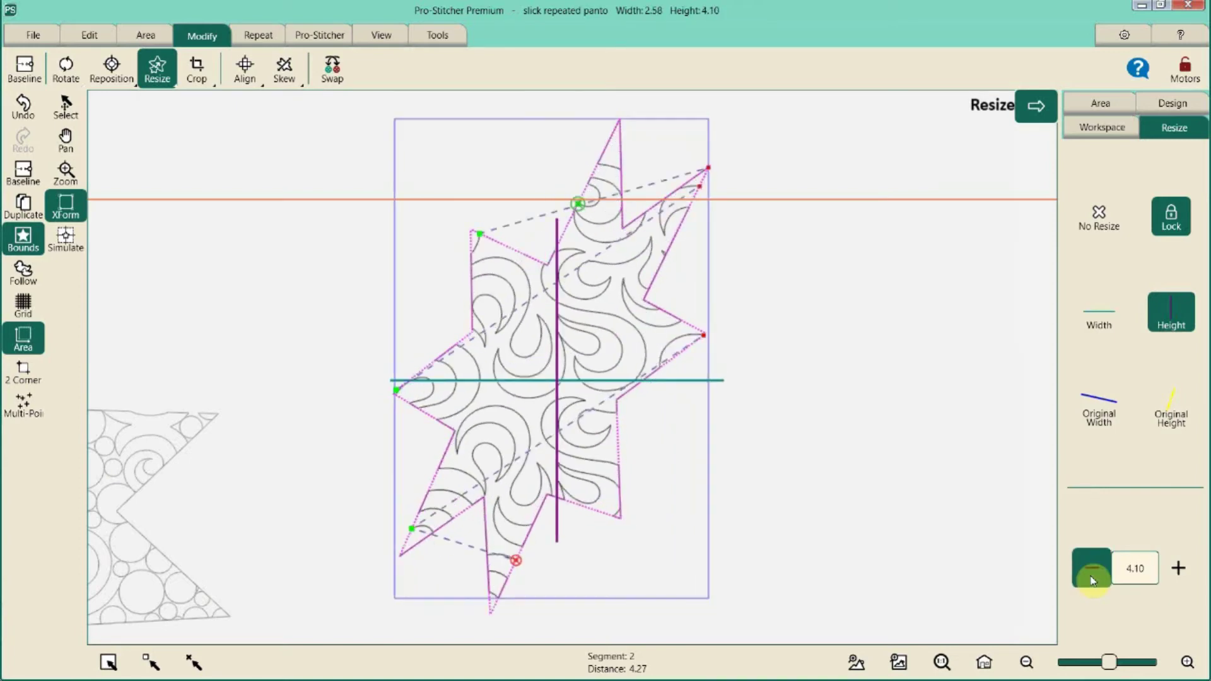
left_click(1093, 577)
left_click(1093, 577)
left_click(1092, 577)
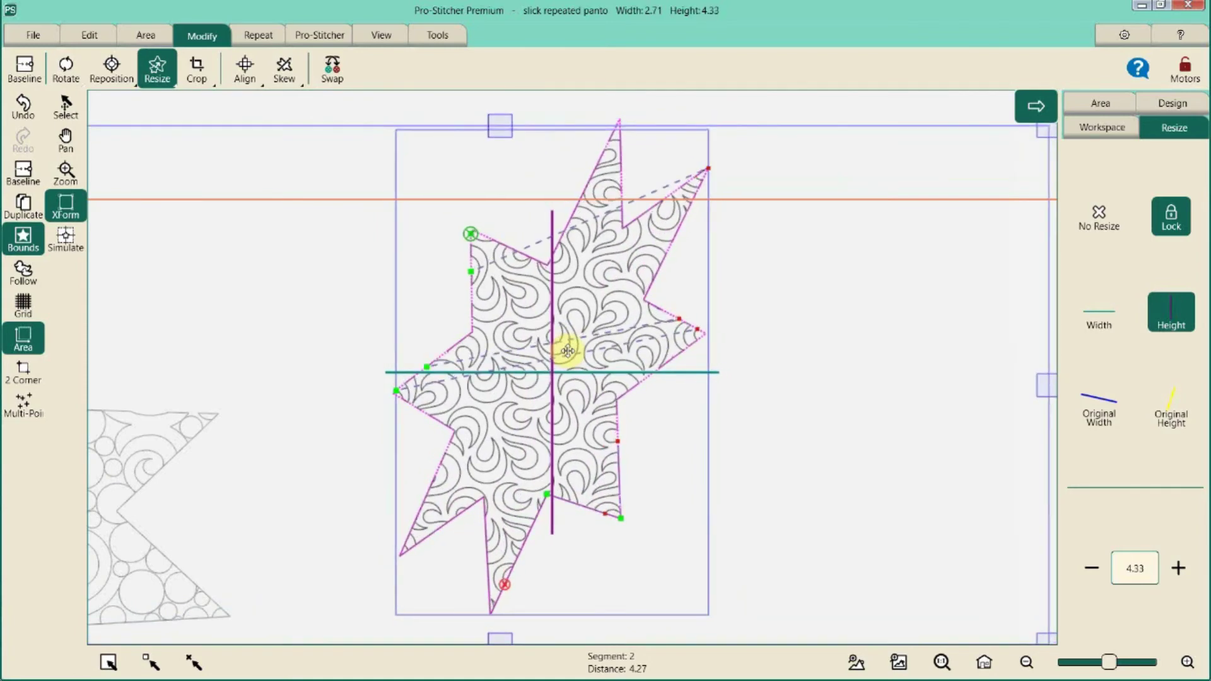
left_click(33, 79)
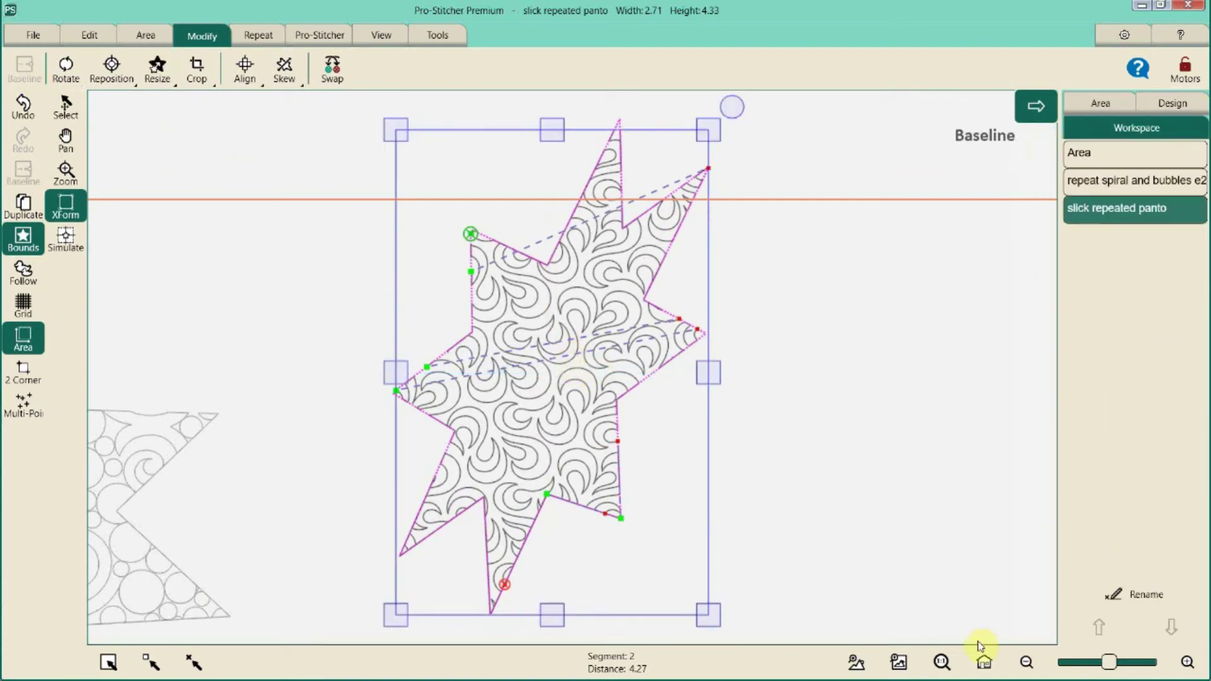
left_click(983, 662)
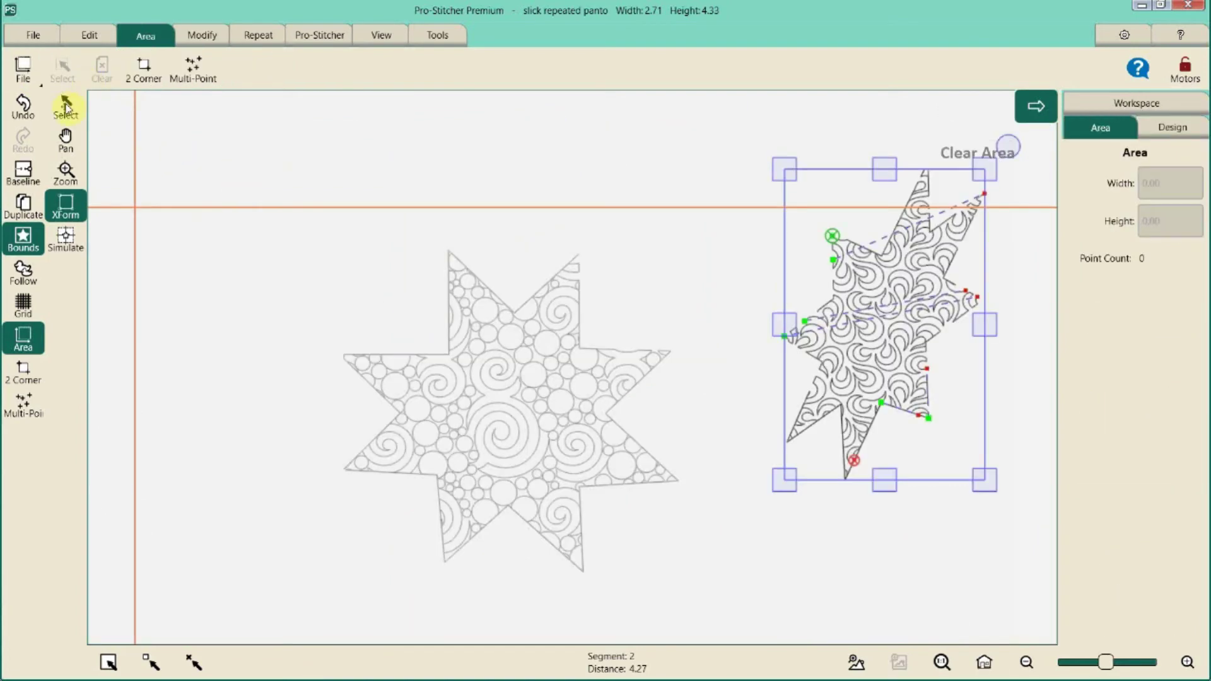
With Simulate on, place three Multi-Point corners for a 1.48 by 1.41 upper-left triangle.
left_click(63, 236)
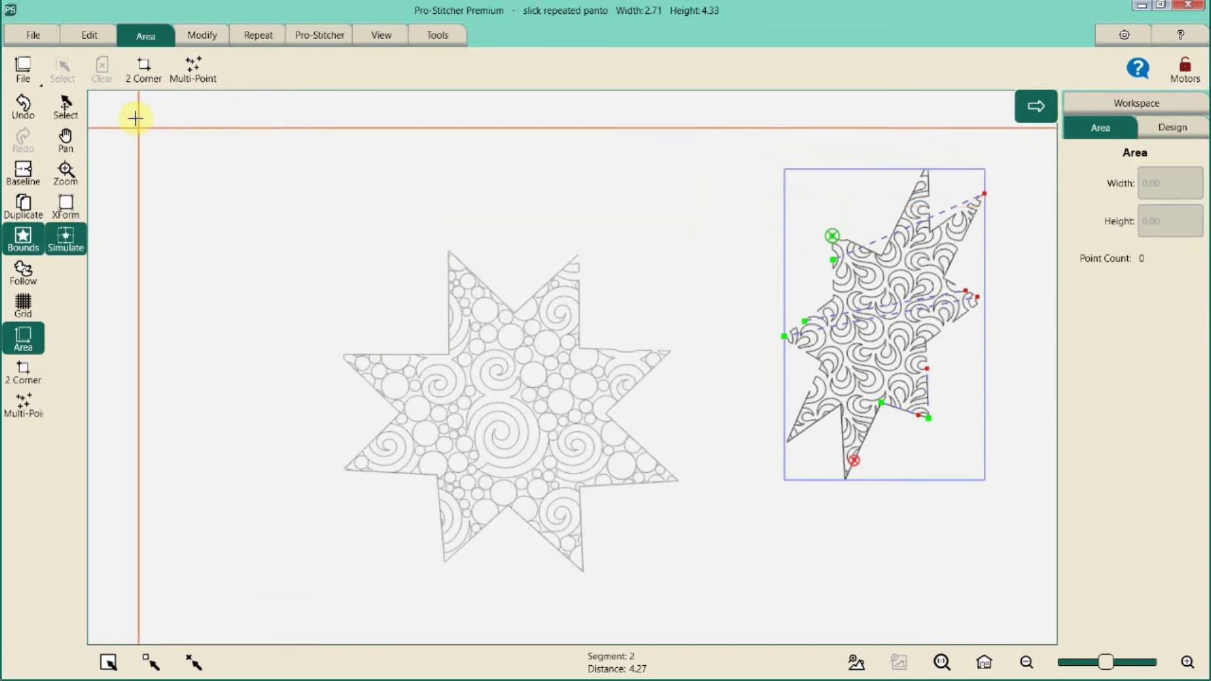
left_click(193, 65)
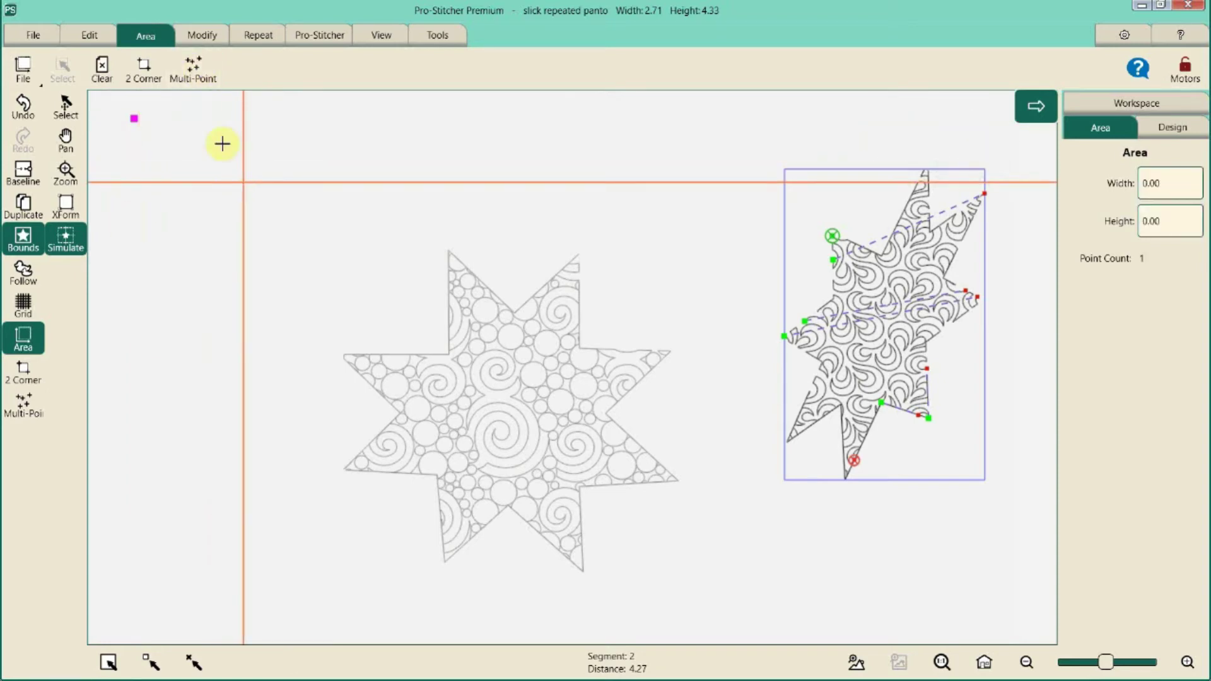
left_click(195, 81)
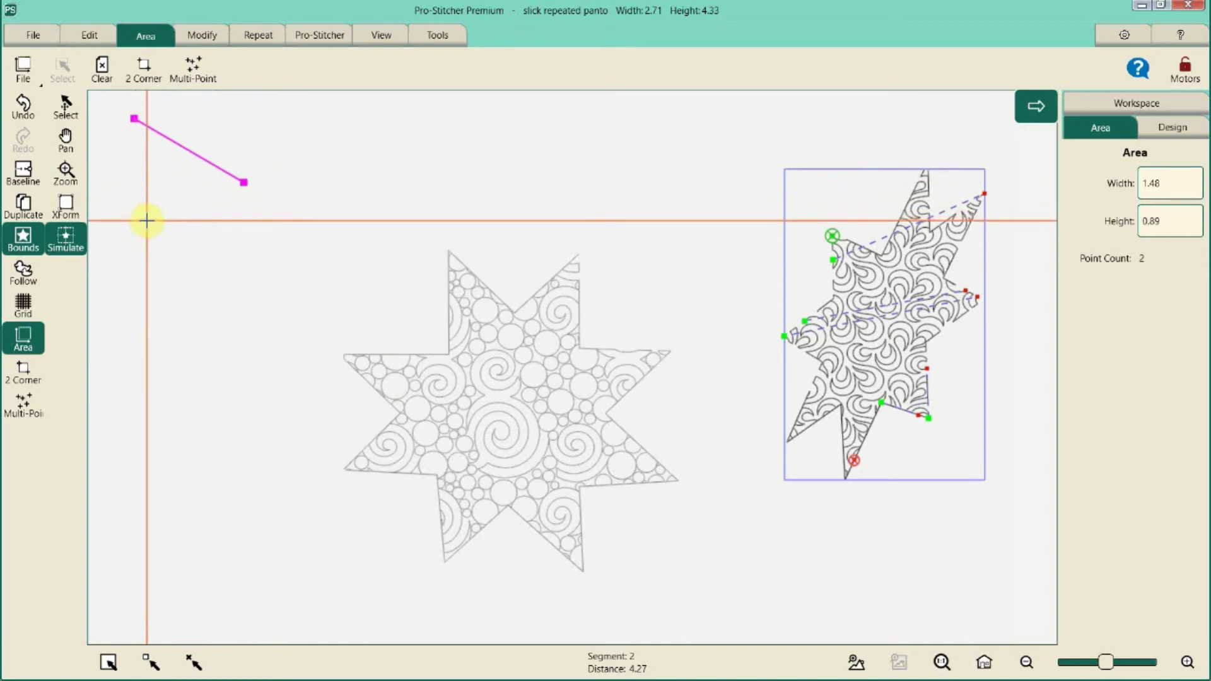
left_click(197, 87)
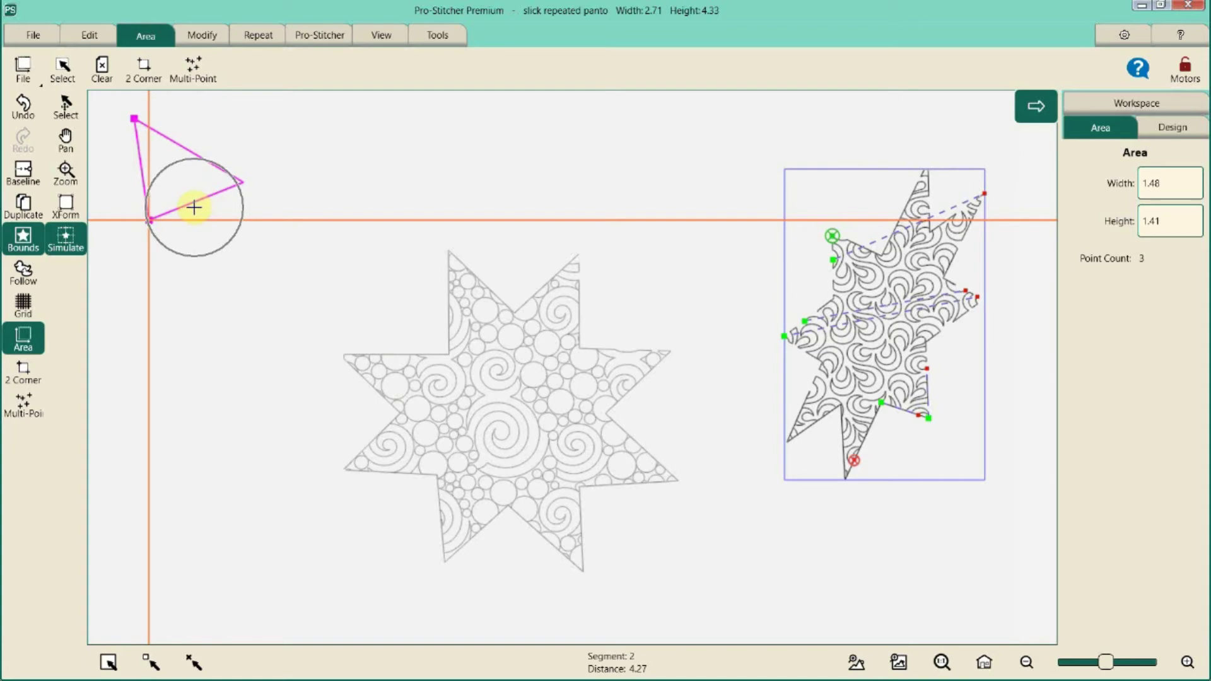
Save the triangle area over 'new area.hqa' in E:\Transform Area, confirming the overwrite.
left_click(38, 39)
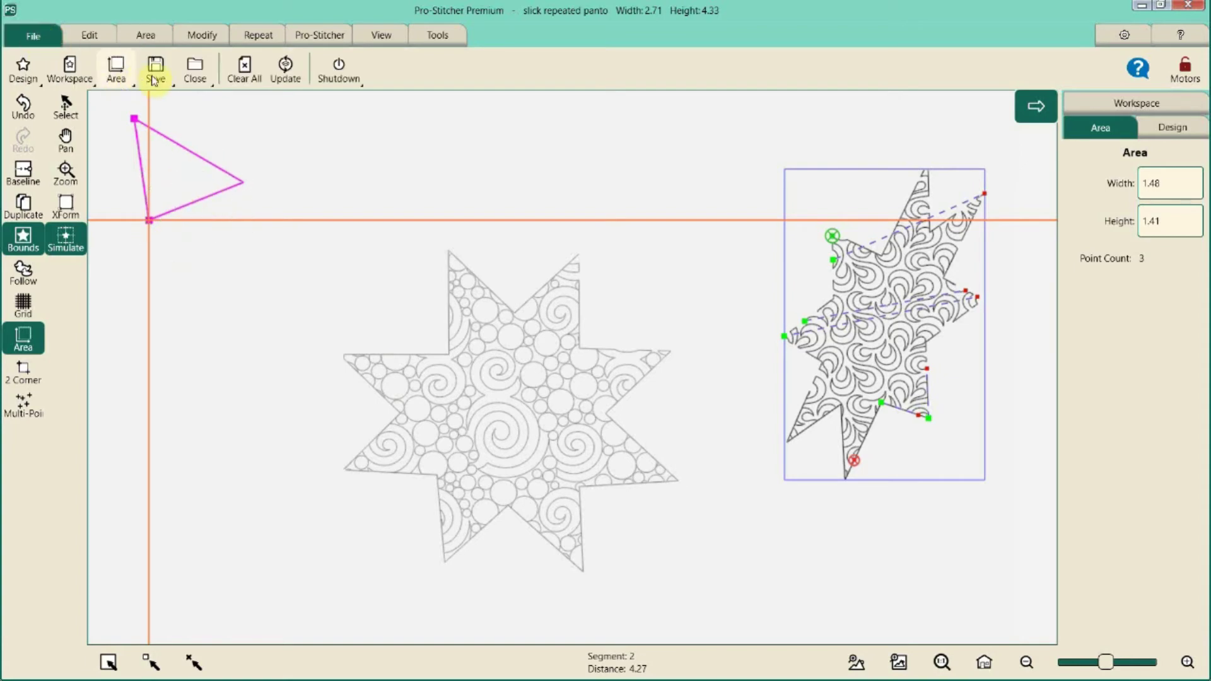
left_click(156, 70)
left_click(183, 178)
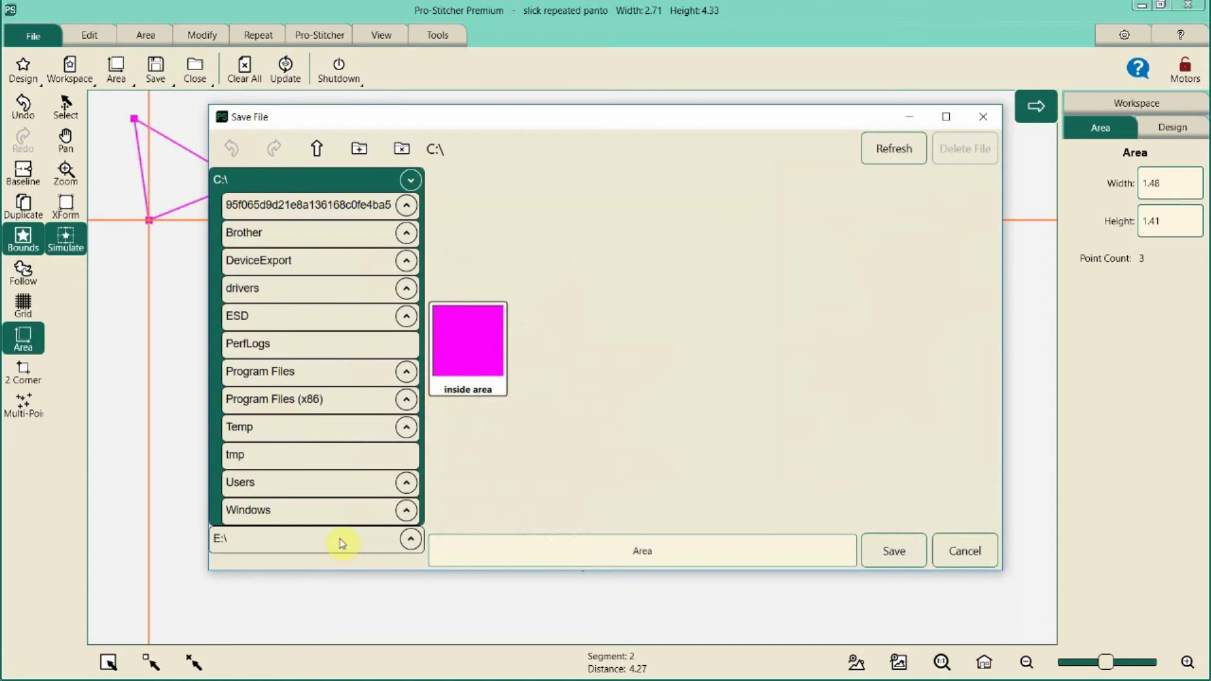
left_click(341, 543)
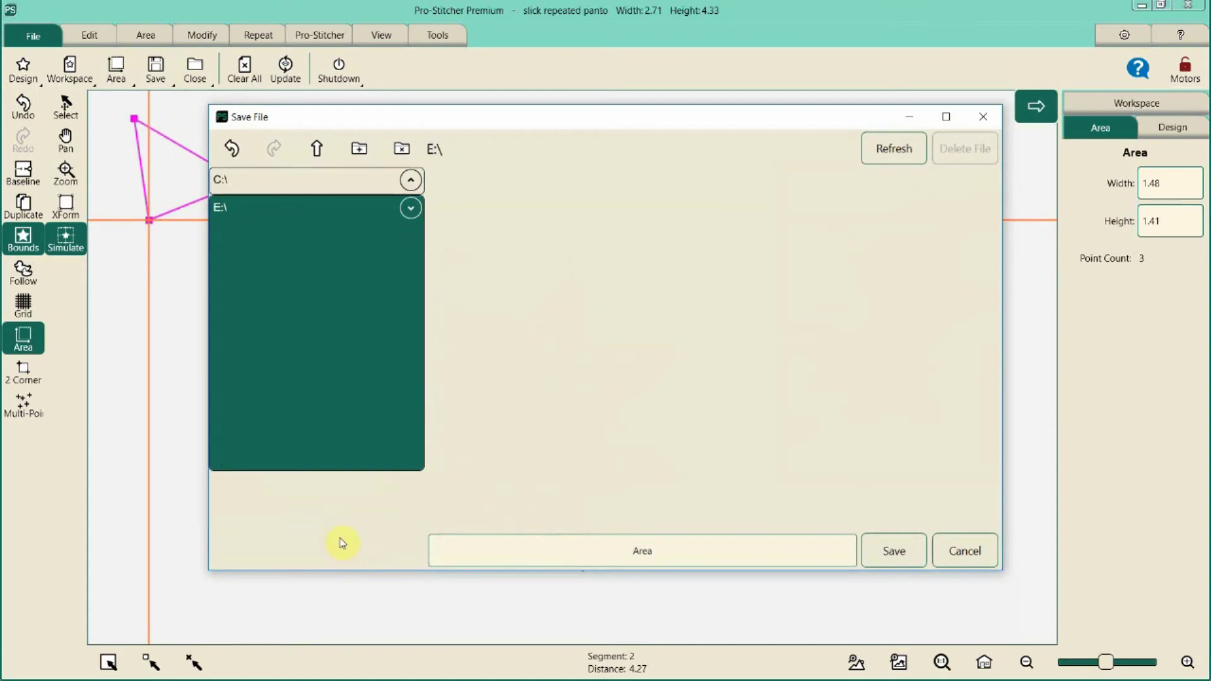
left_click(299, 458)
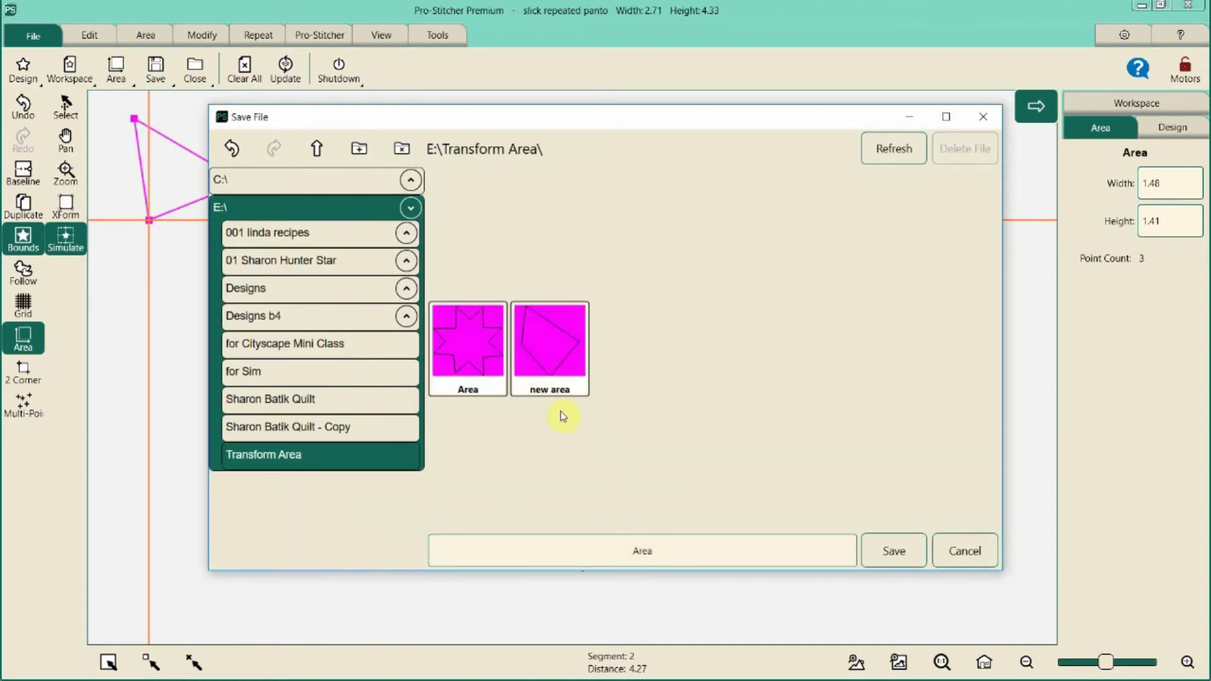
left_click(549, 353)
left_click(891, 551)
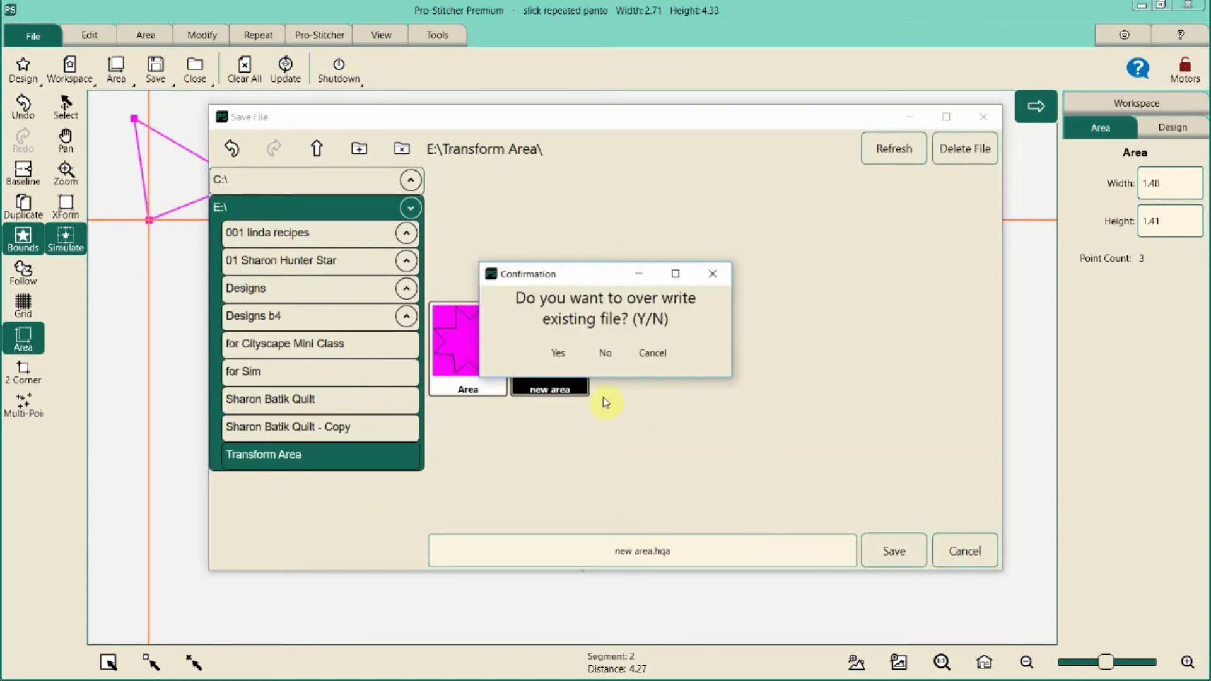
left_click(558, 362)
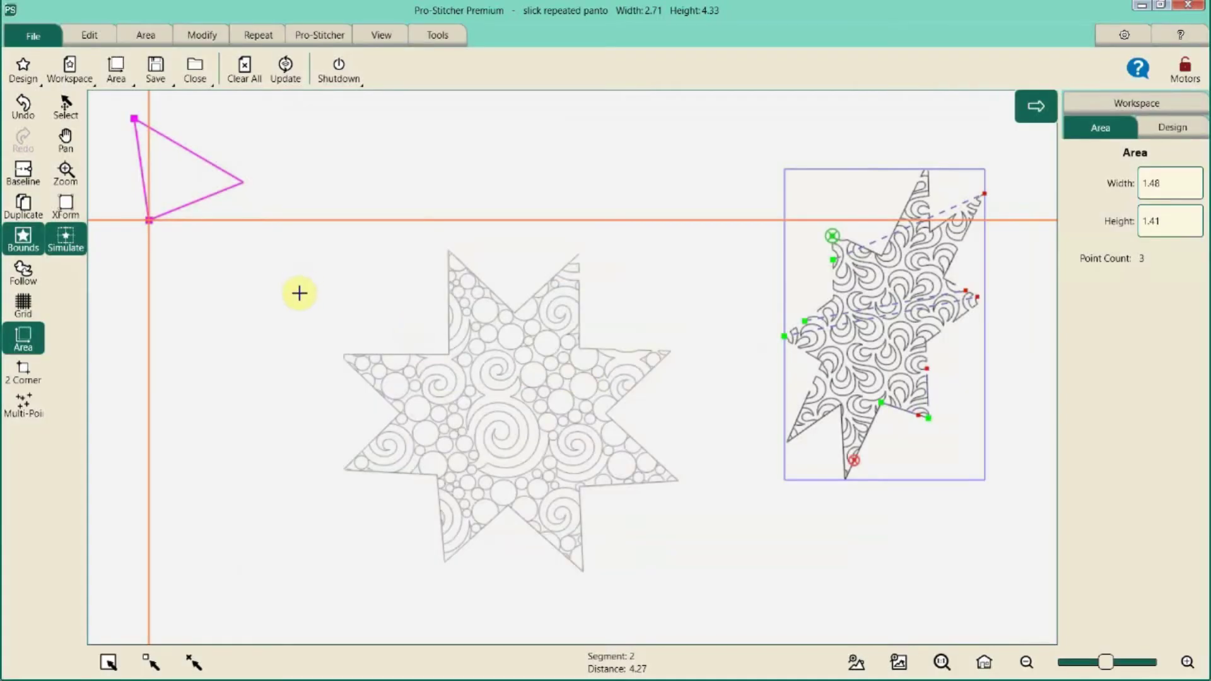
Load the slick repeated panto design and zoom to the triangle area.
left_click(23, 71)
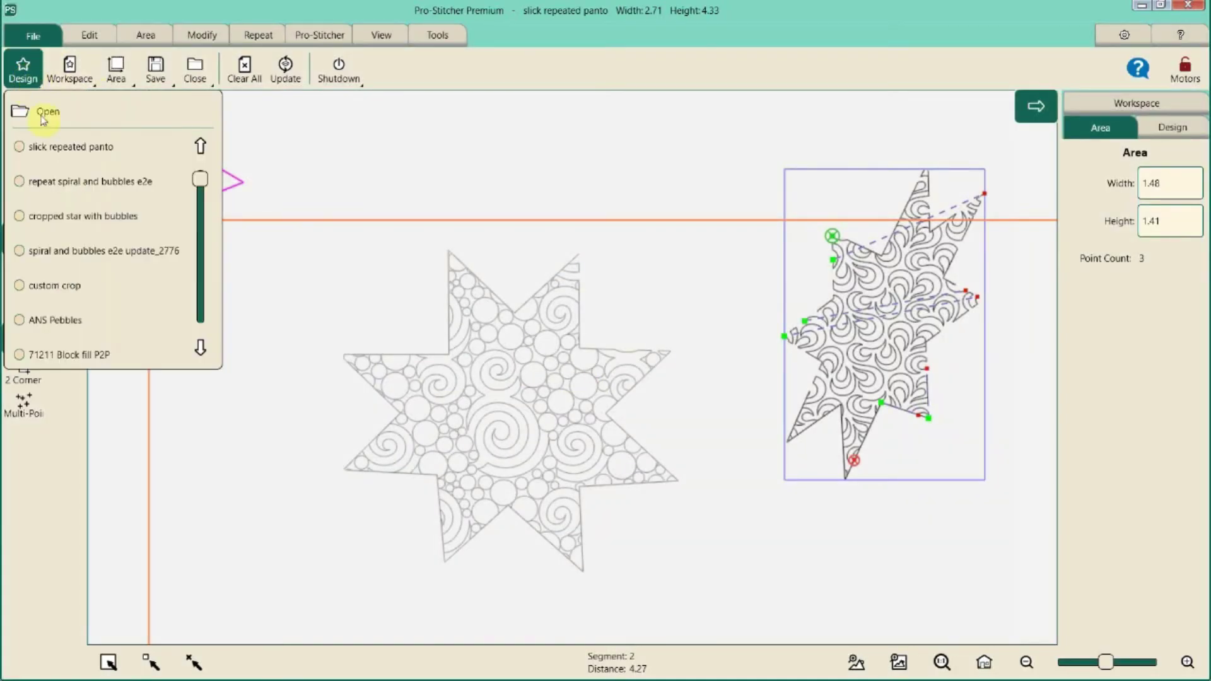
left_click(57, 150)
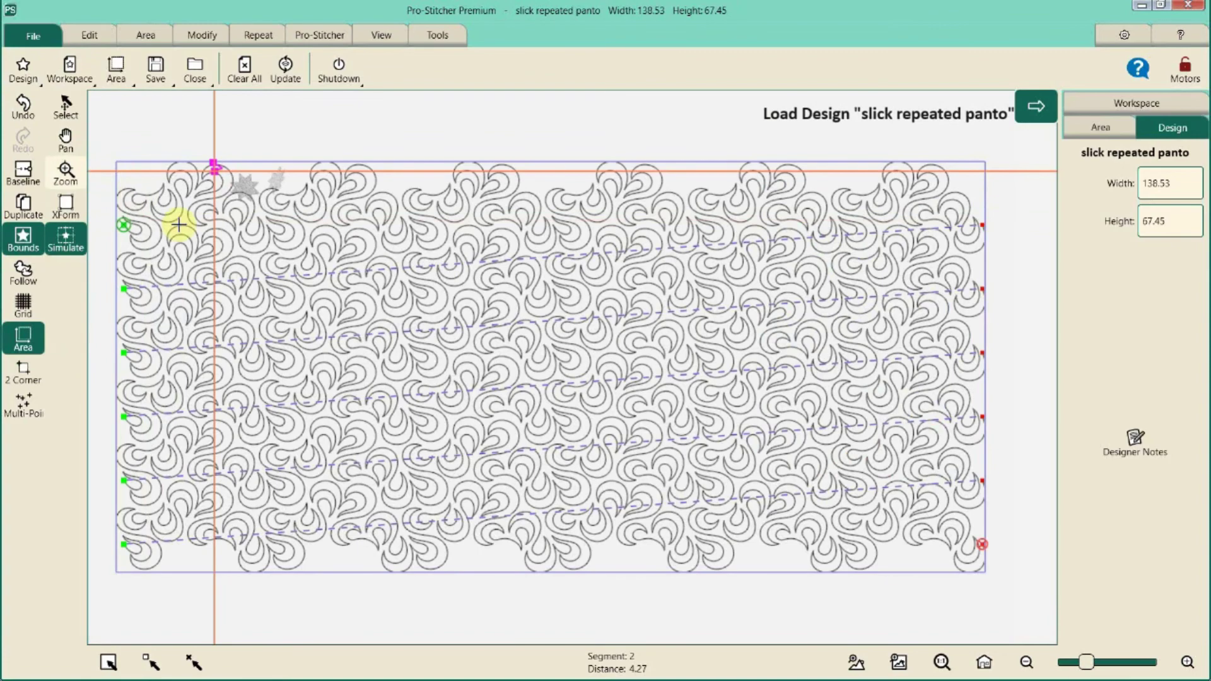
left_click(900, 670)
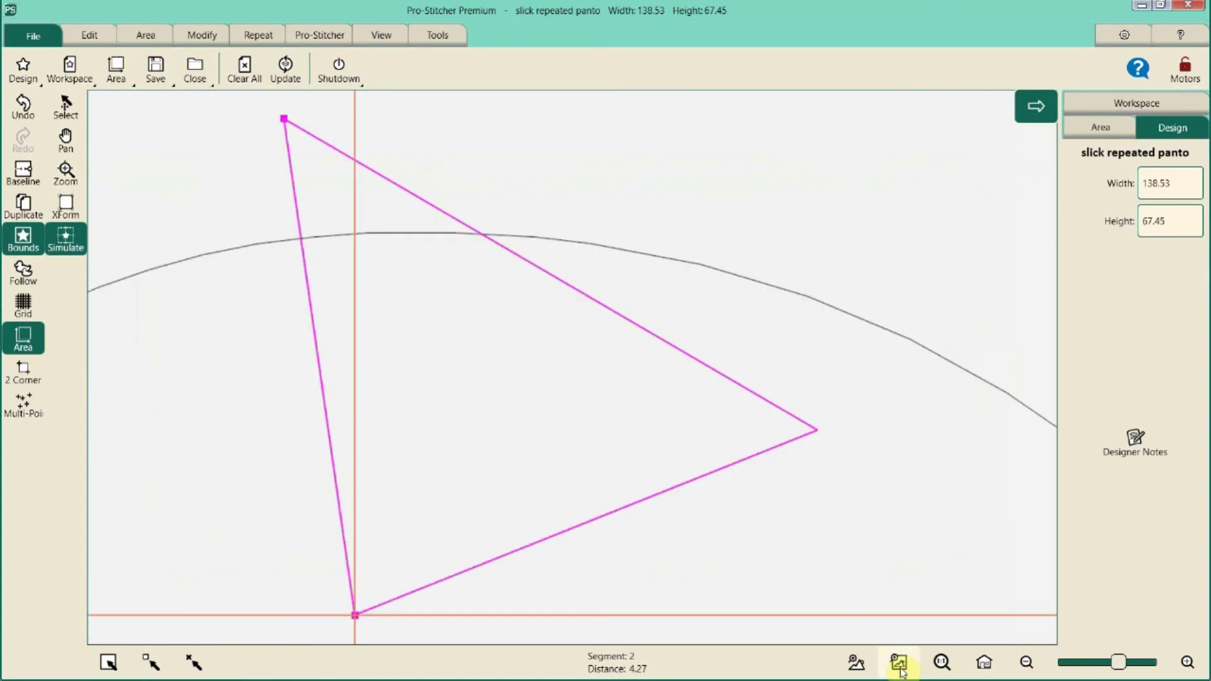
left_click(247, 38)
left_click(203, 35)
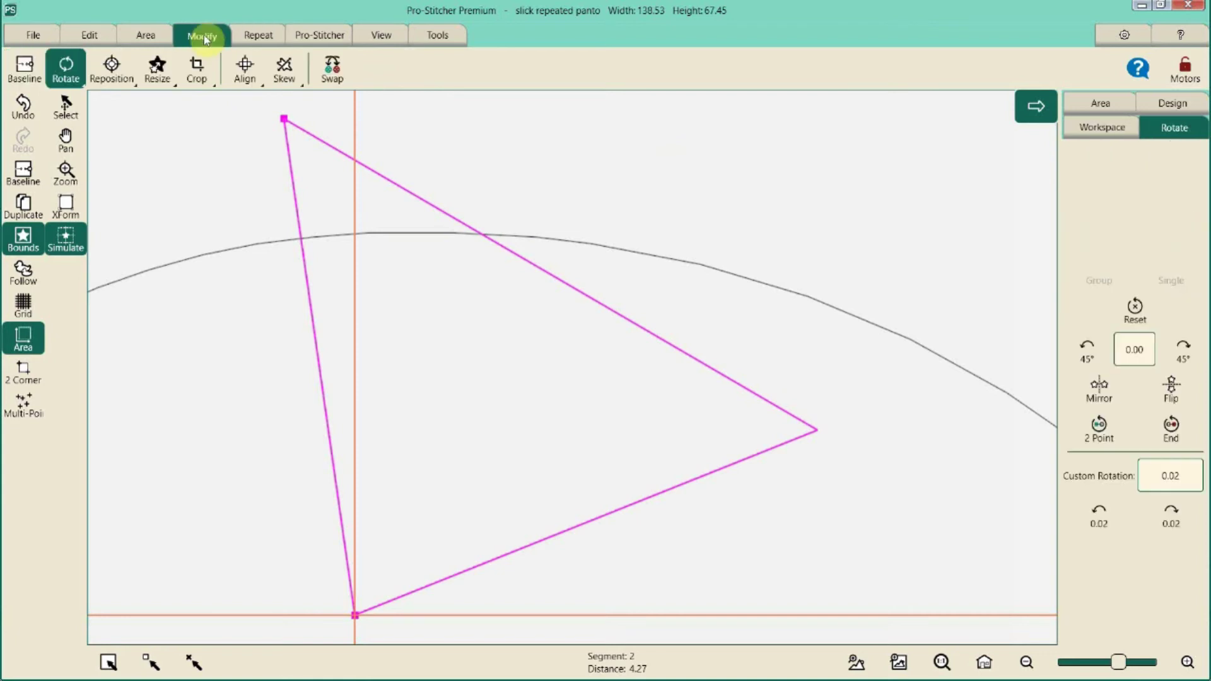
Shrink the slick panto's height step by step to 62.95.
left_click(157, 70)
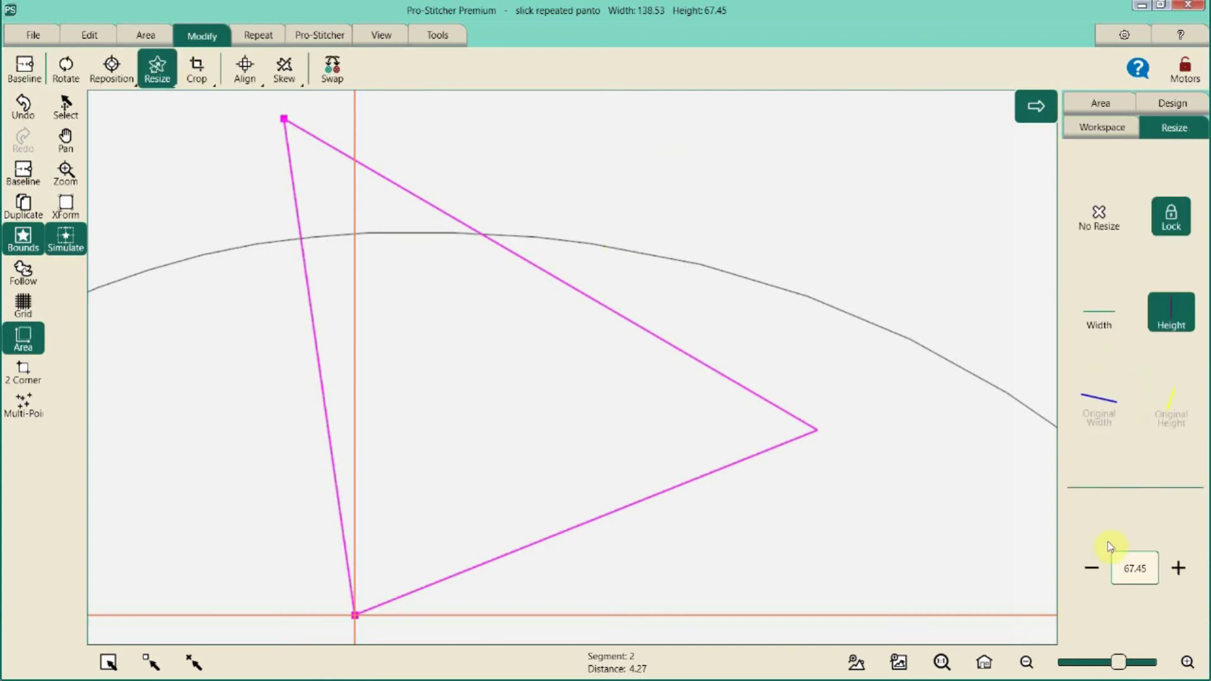
left_click(1100, 570)
left_click(1101, 571)
left_click(1101, 570)
left_click(1101, 570)
left_click(1098, 568)
left_click(1098, 569)
left_click(1099, 567)
left_click(1099, 568)
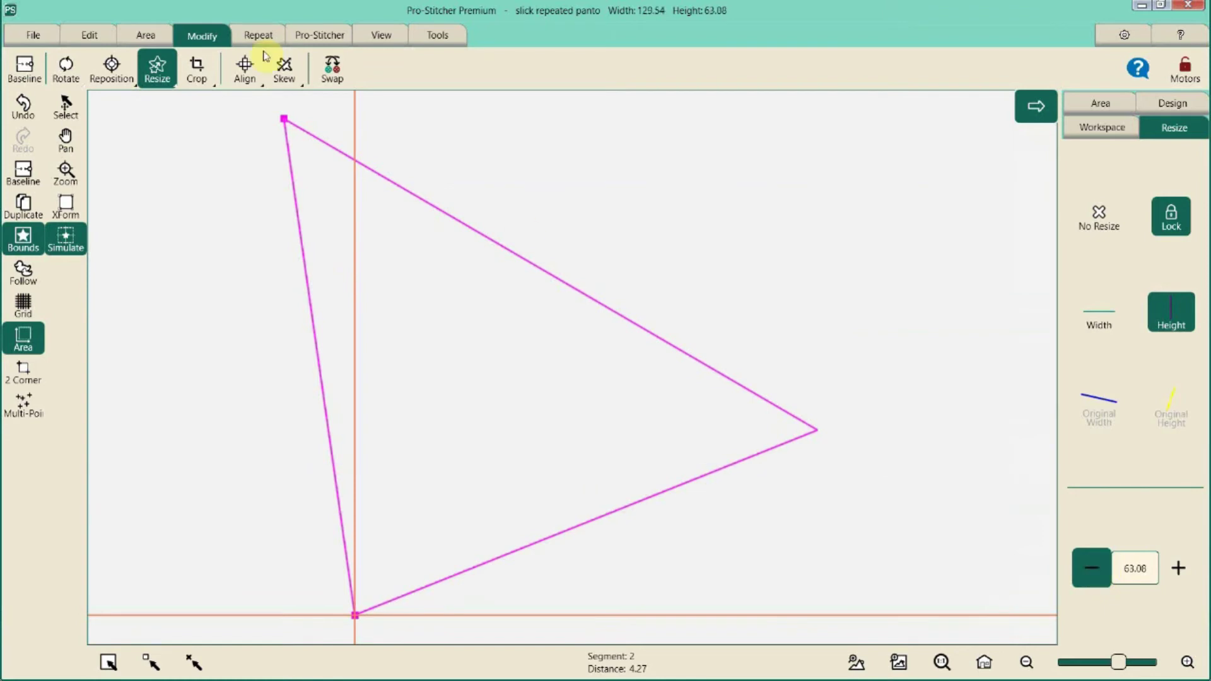
Centre the slick panto horizontally and vertically on the triangle area.
left_click(246, 66)
left_click(1132, 482)
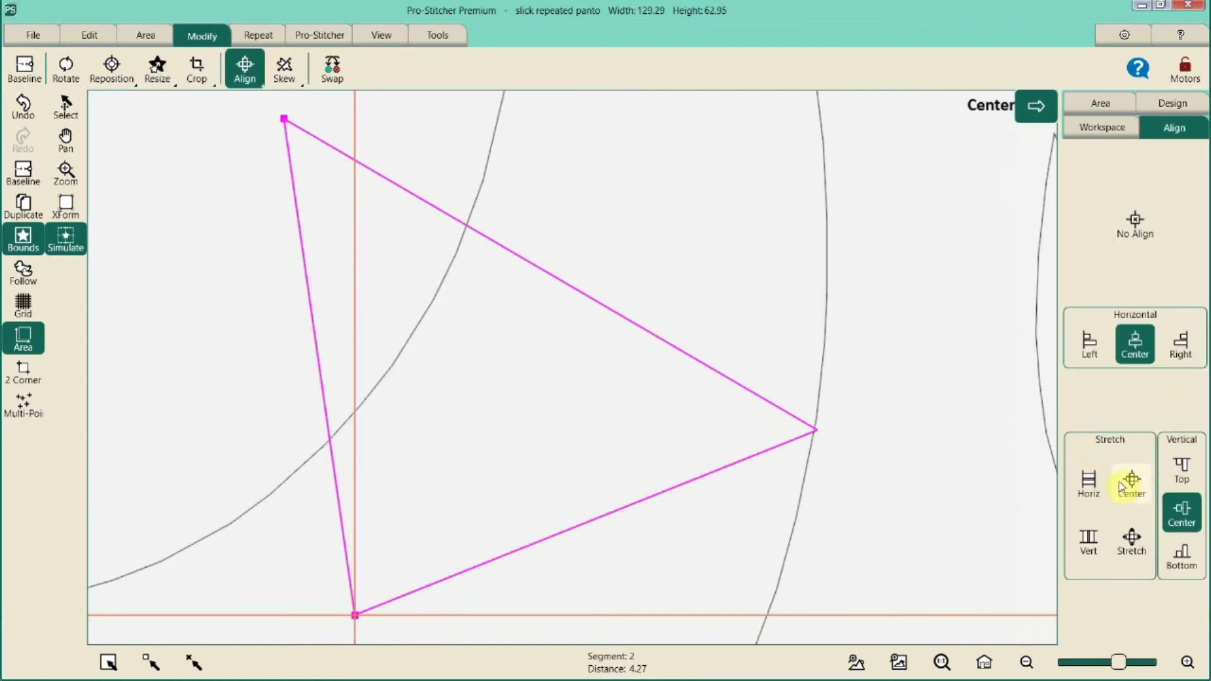
left_click(196, 68)
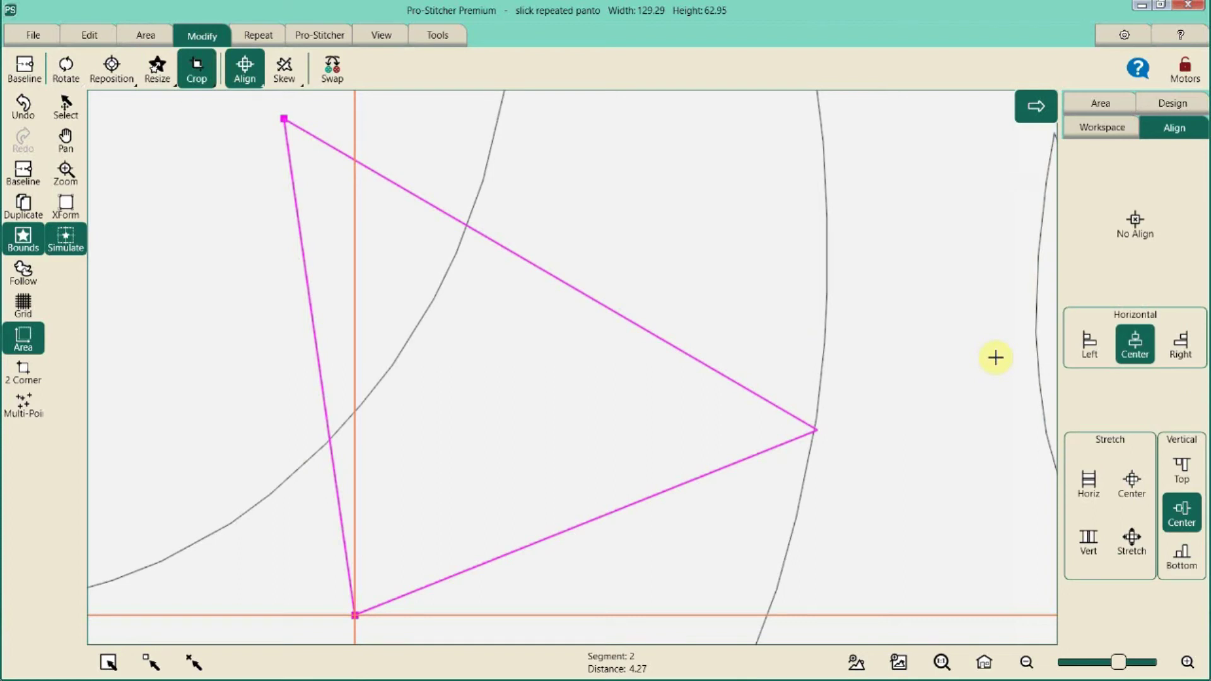
Crop the slick panto to the triangle's edges and size it to 1.41 high.
left_click(1176, 353)
left_click(1102, 401)
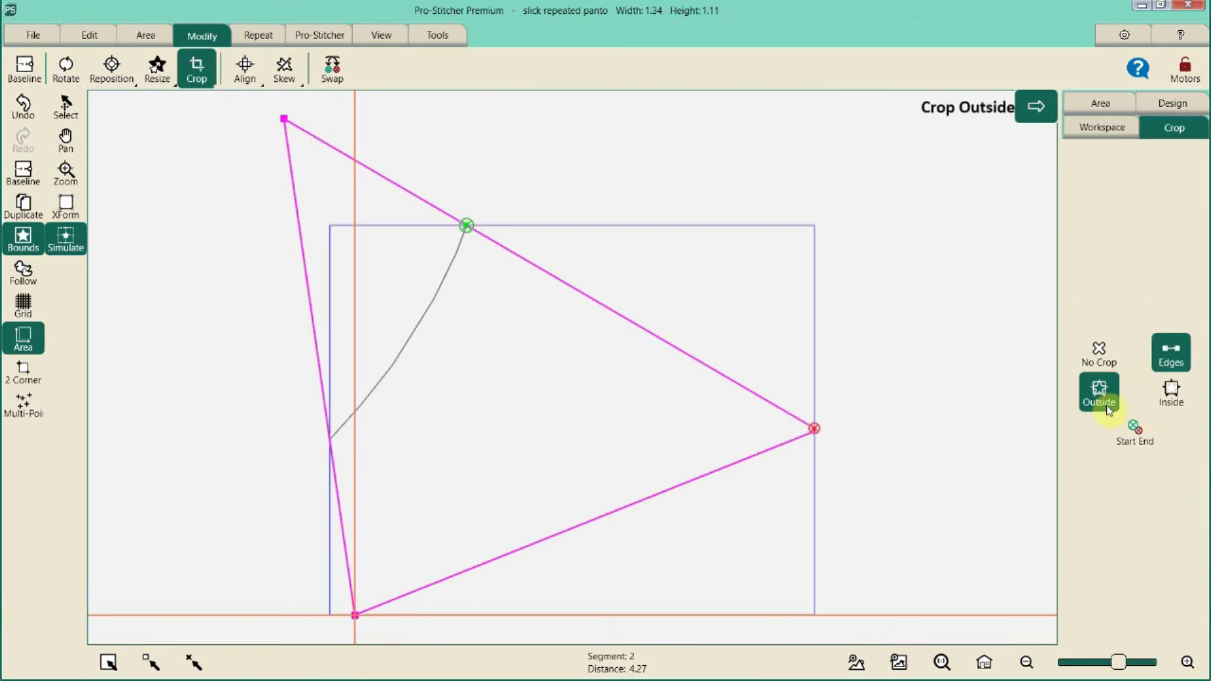
left_click(157, 67)
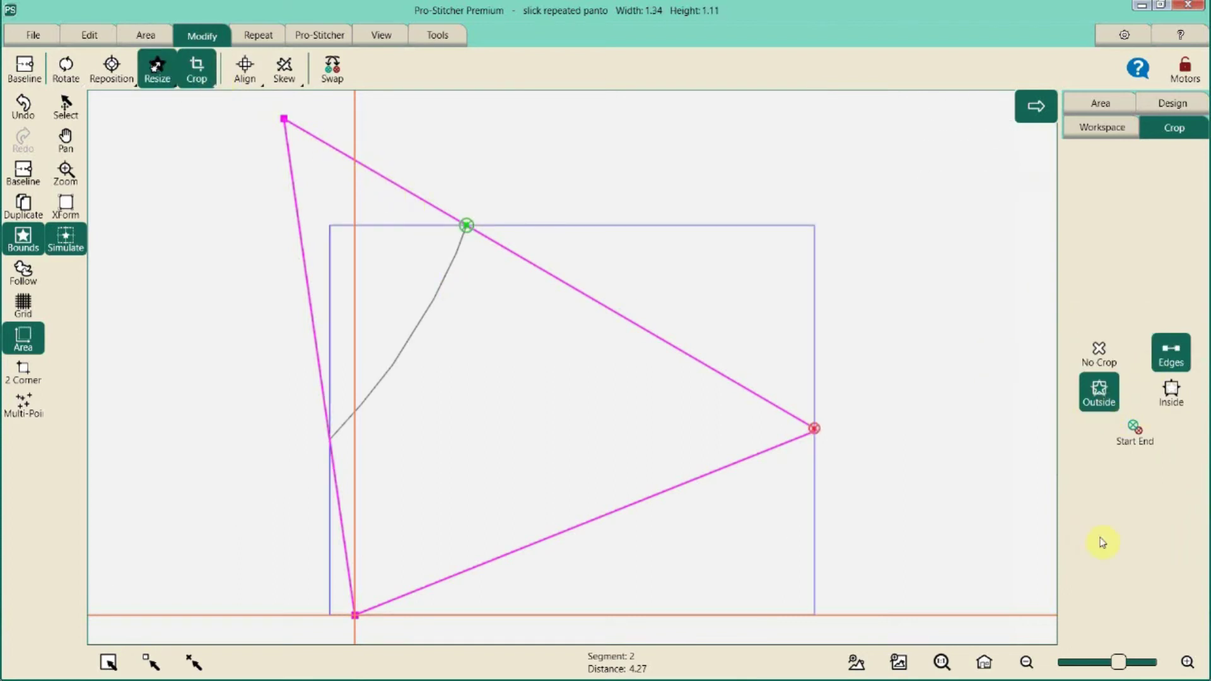
left_click(1095, 573)
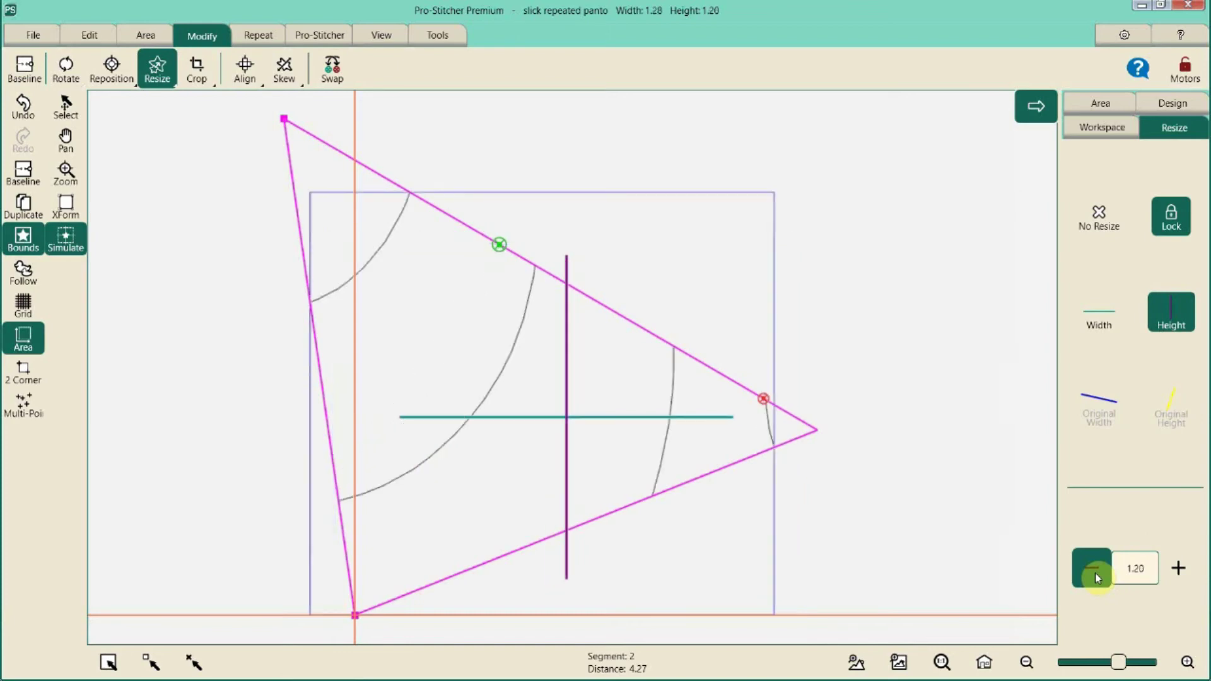
left_click(1095, 572)
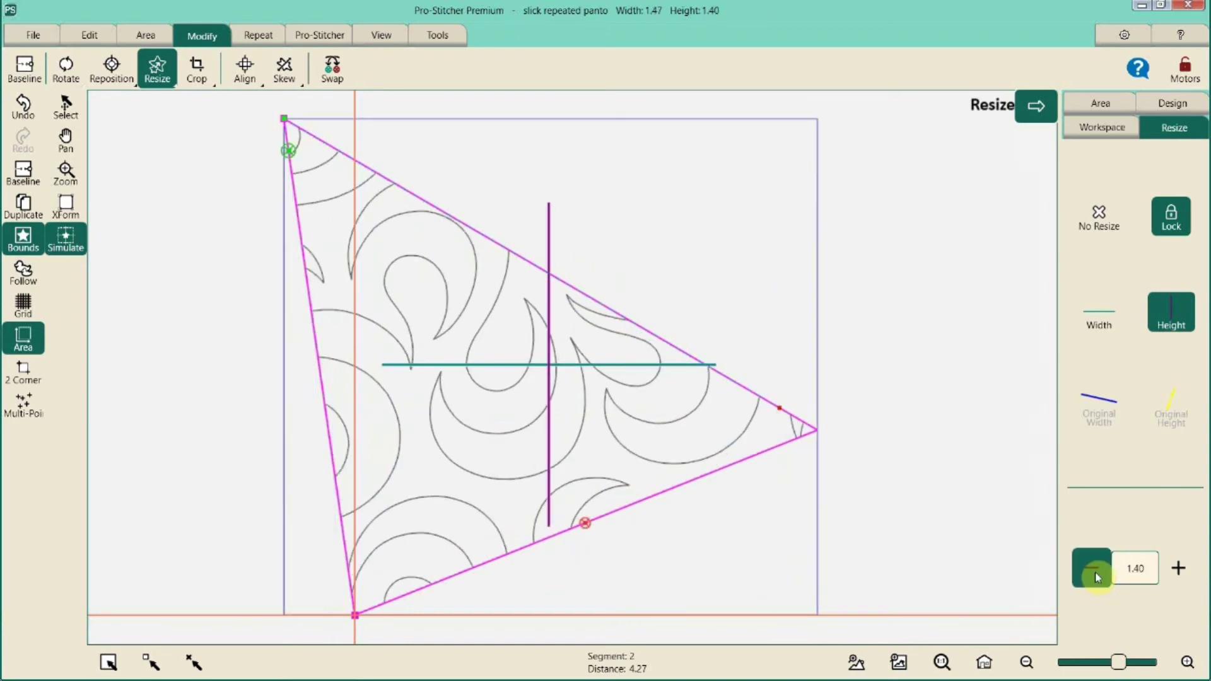
left_click(1095, 571)
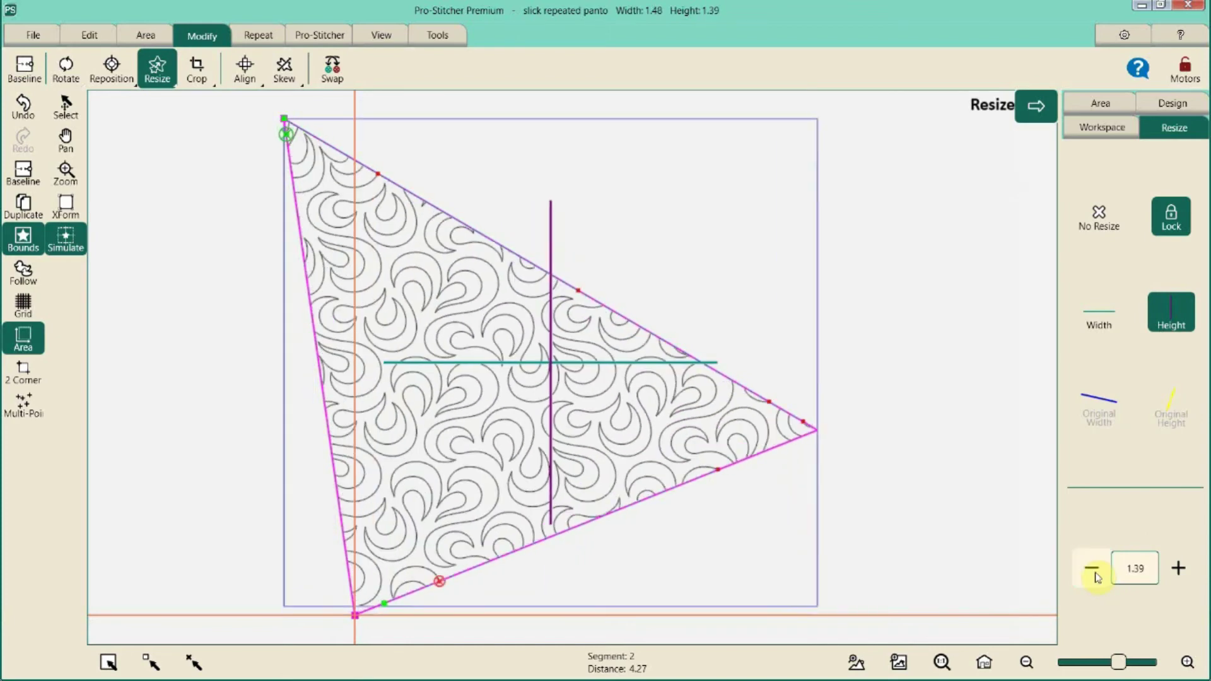
left_click(568, 426)
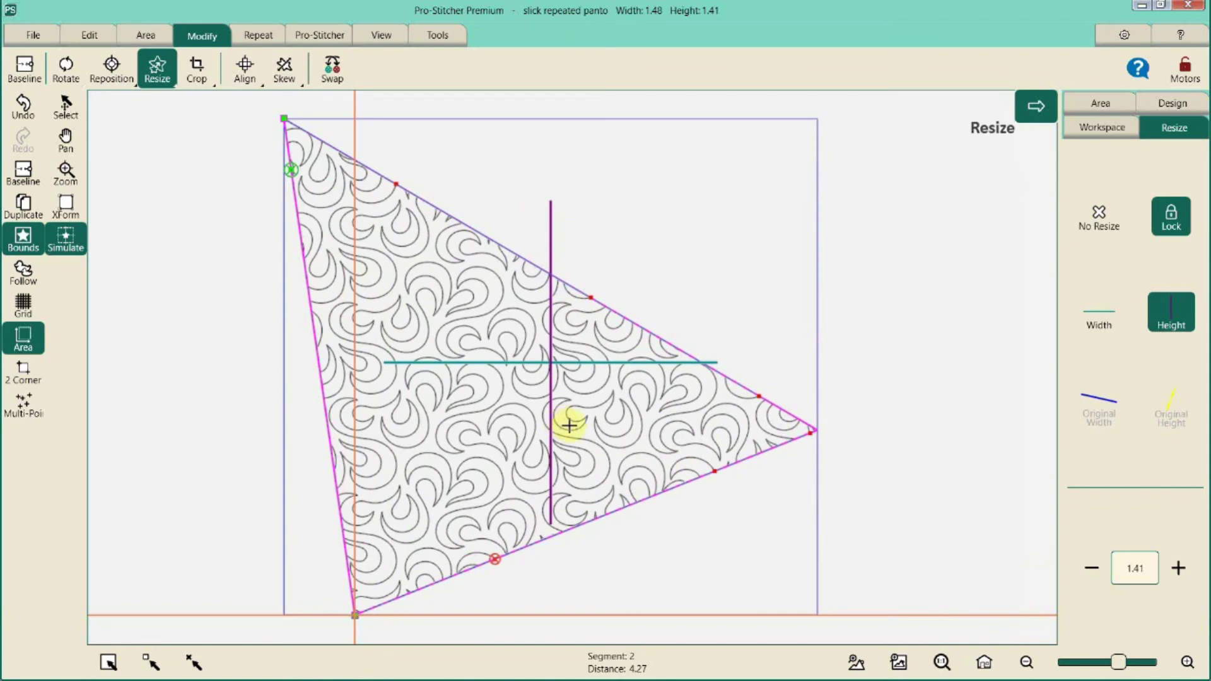
left_click(1177, 569)
left_click(1177, 571)
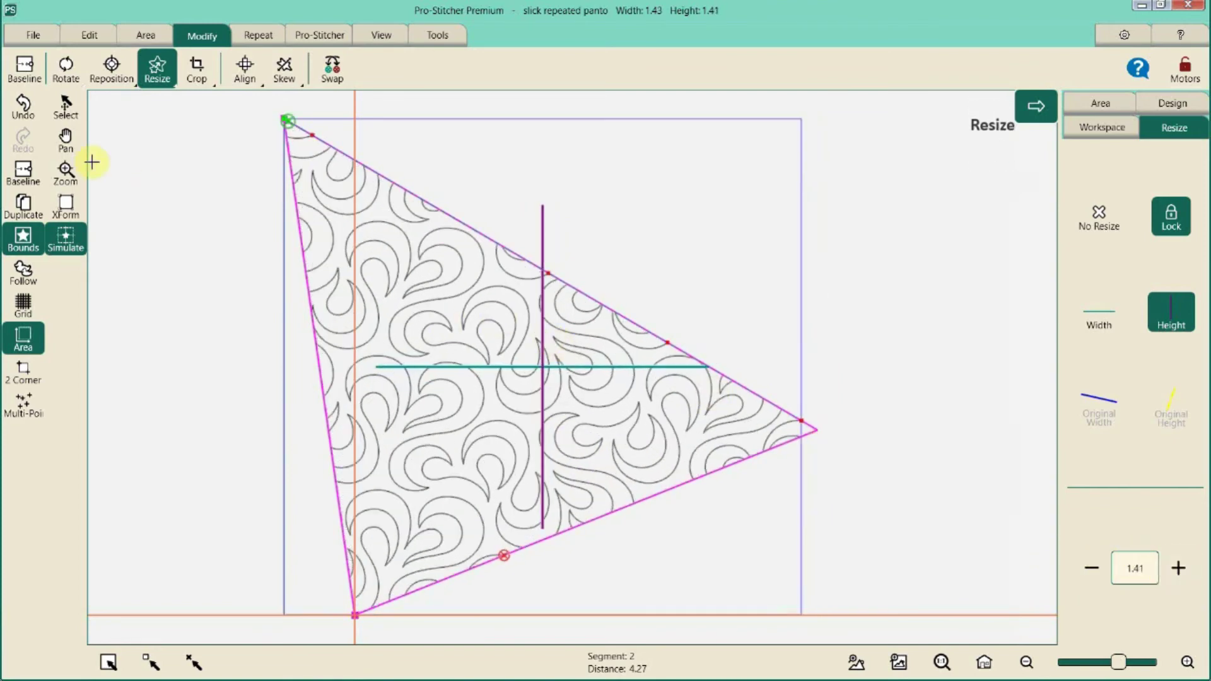
Shift the cropped pattern up and left within the triangle, then zoom out.
left_click(66, 106)
left_click_drag(474, 296, 454, 197)
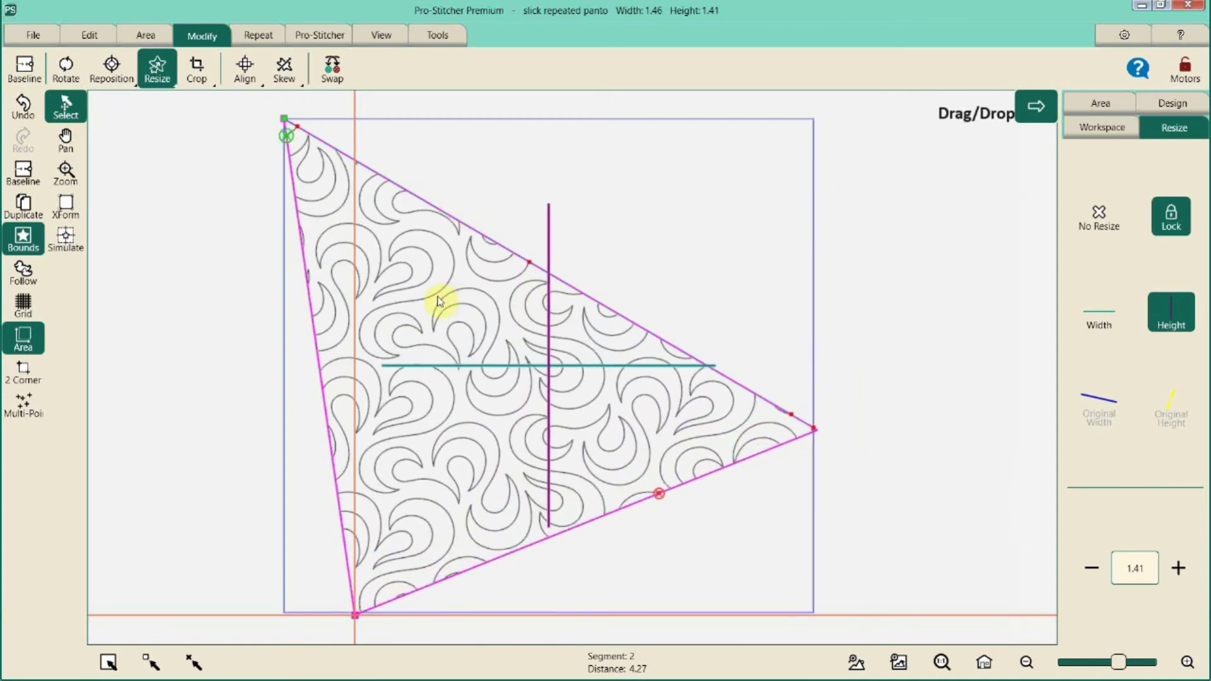
left_click(23, 180)
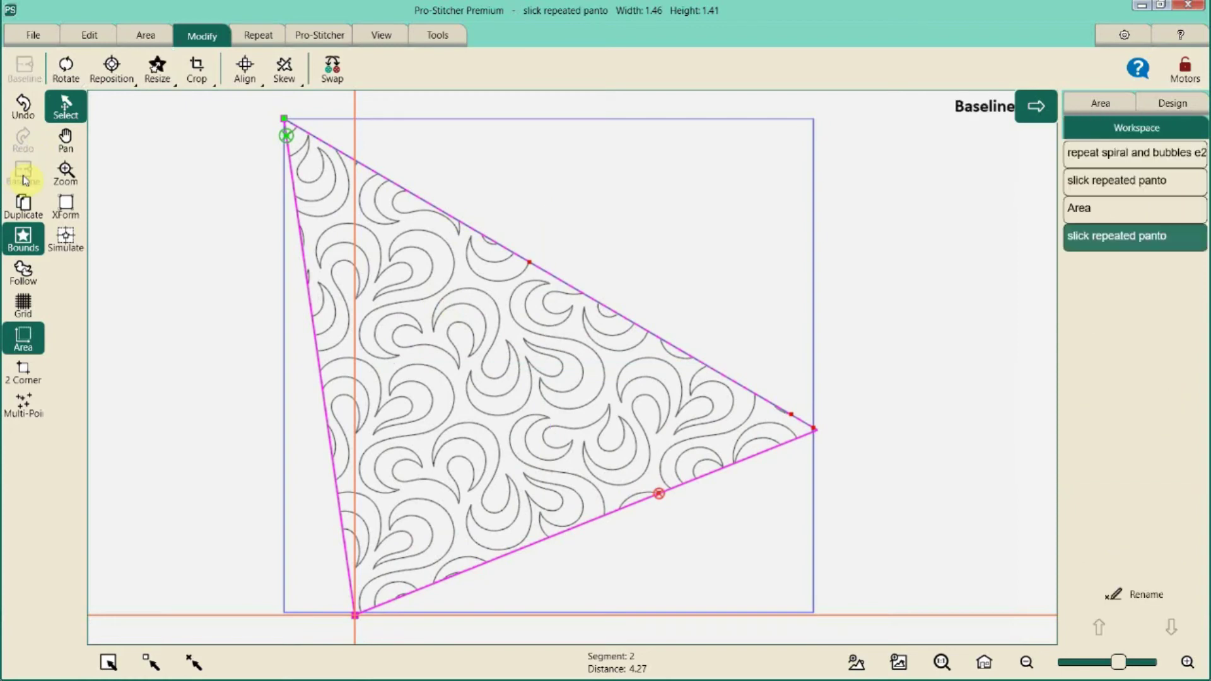
left_click(444, 339)
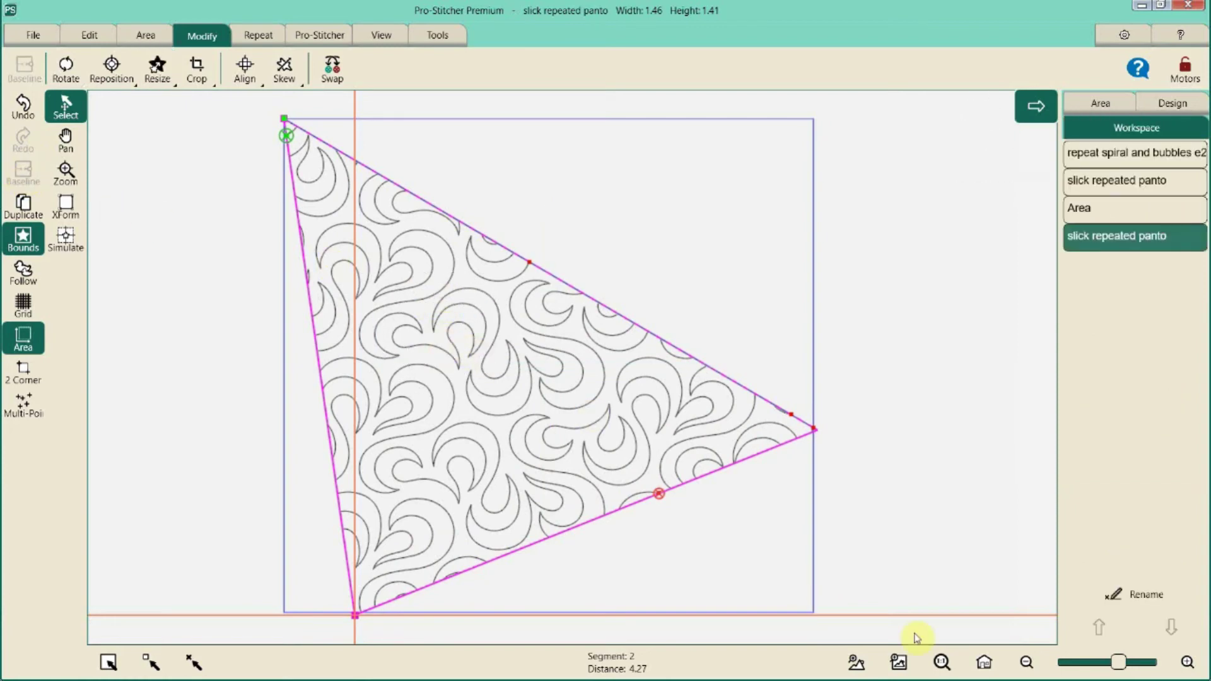
left_click(987, 667)
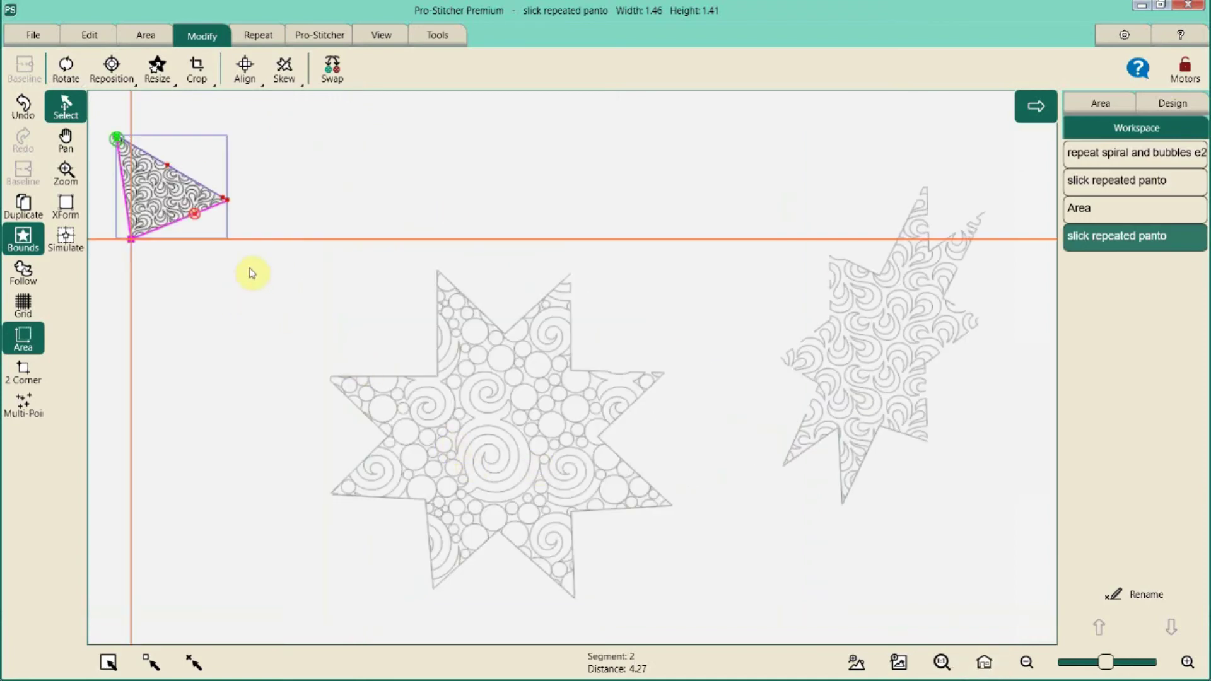
Move the triangle area outline off the filled triangle into open space.
left_click(159, 233)
left_click(153, 34)
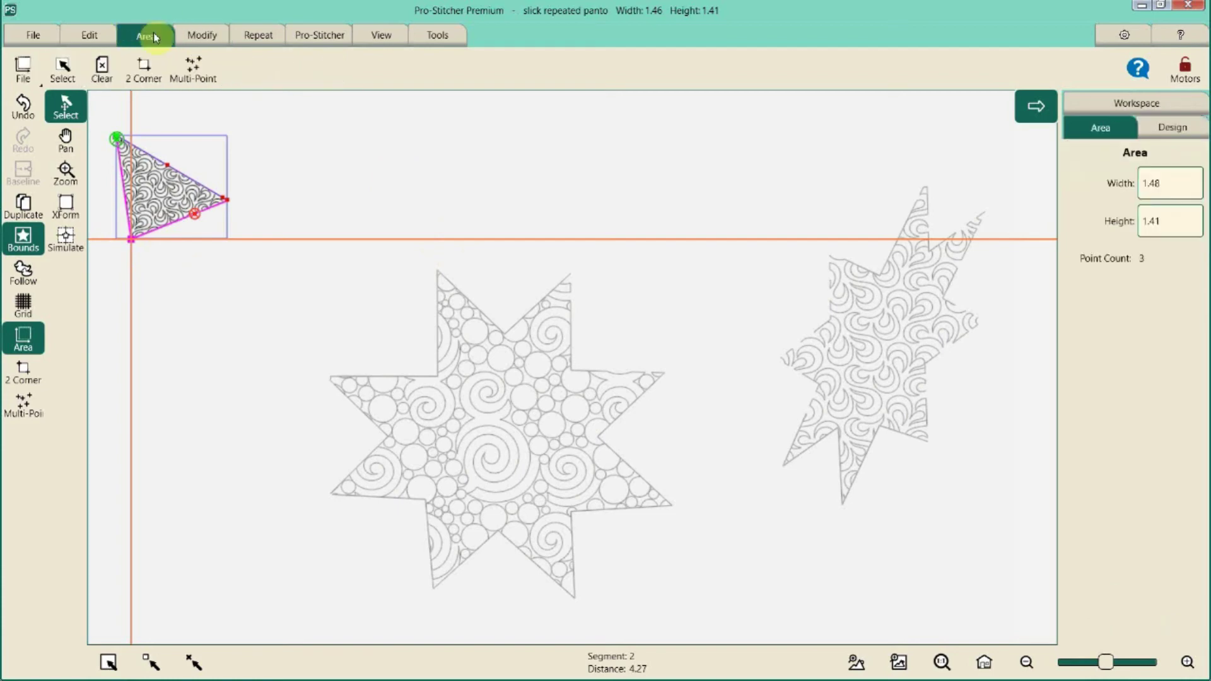
left_click(63, 68)
left_click_drag(200, 178, 577, 187)
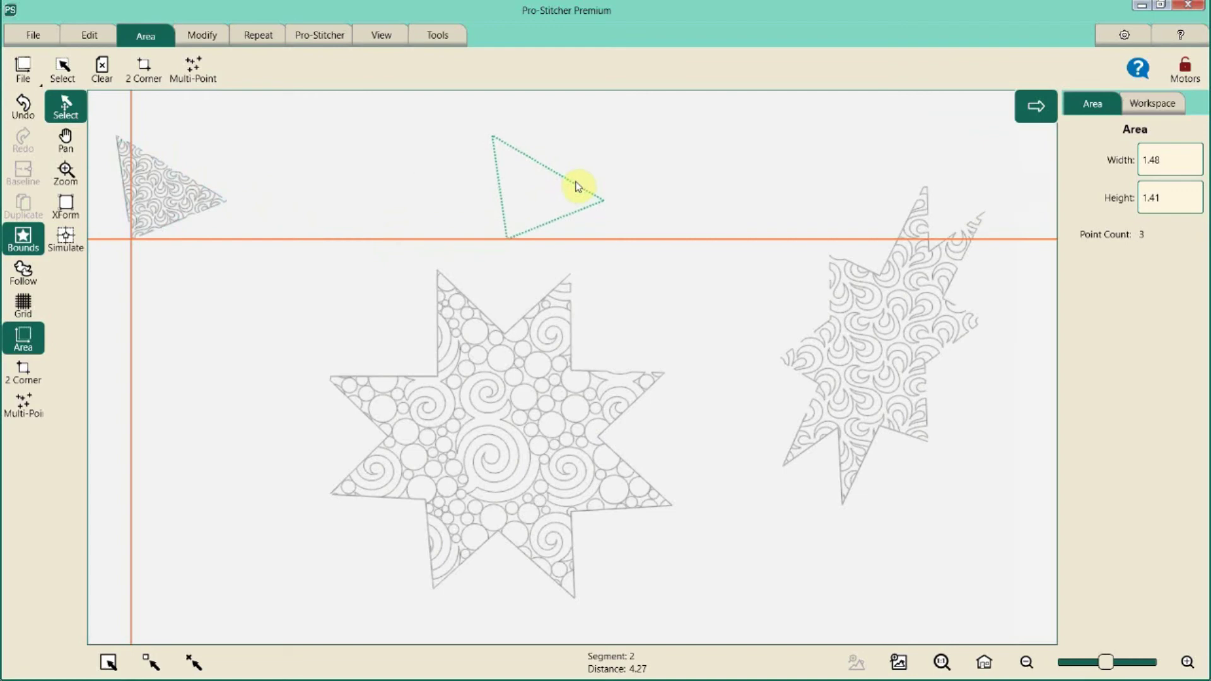
Reshape the triangle outline with transform handles to 1.32 by 1.01.
left_click(66, 211)
left_click(509, 155)
left_click_drag(587, 151, 604, 201)
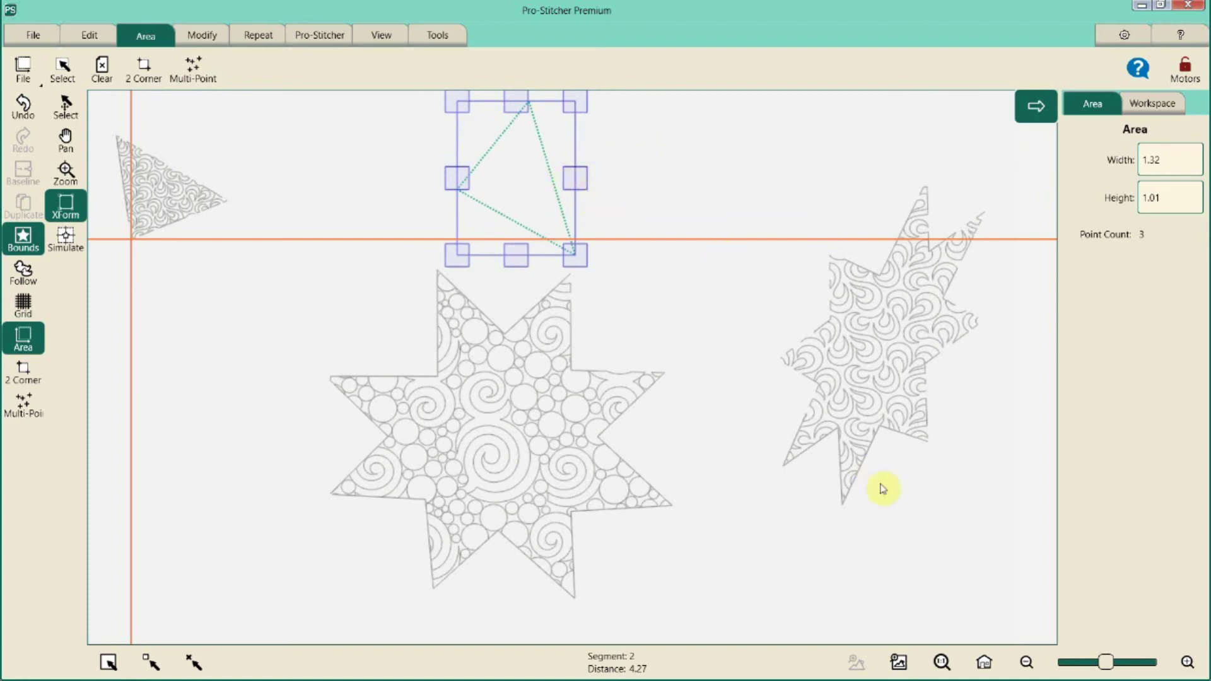
left_click(983, 662)
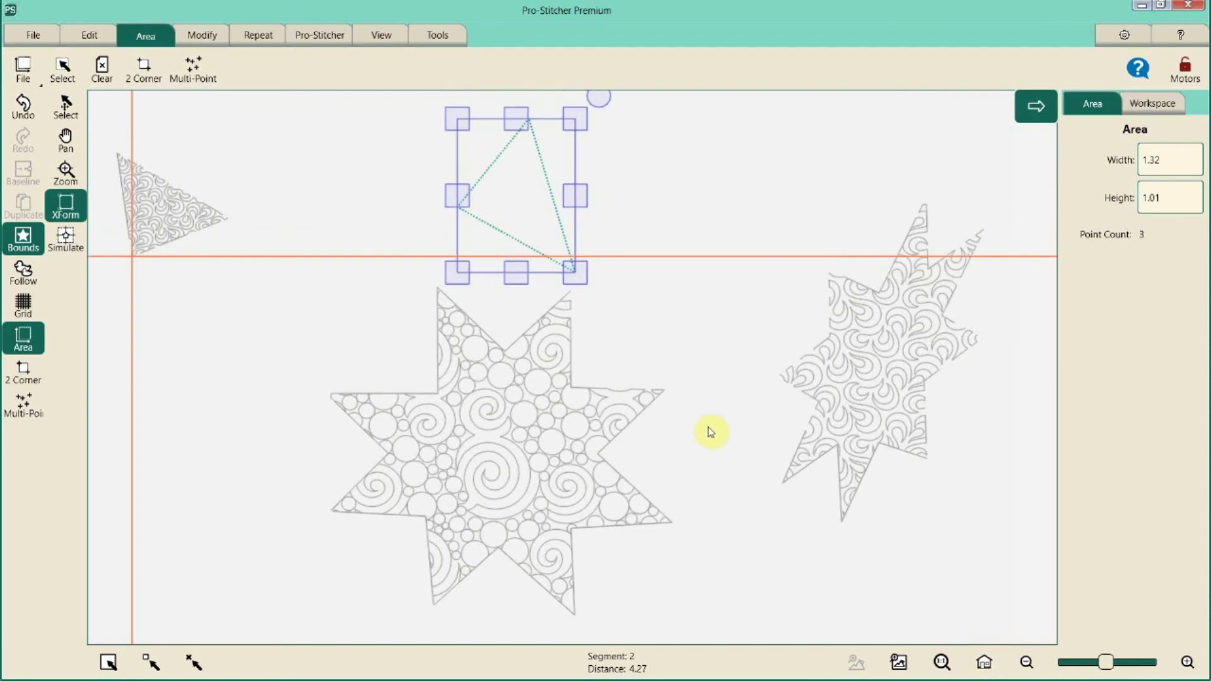